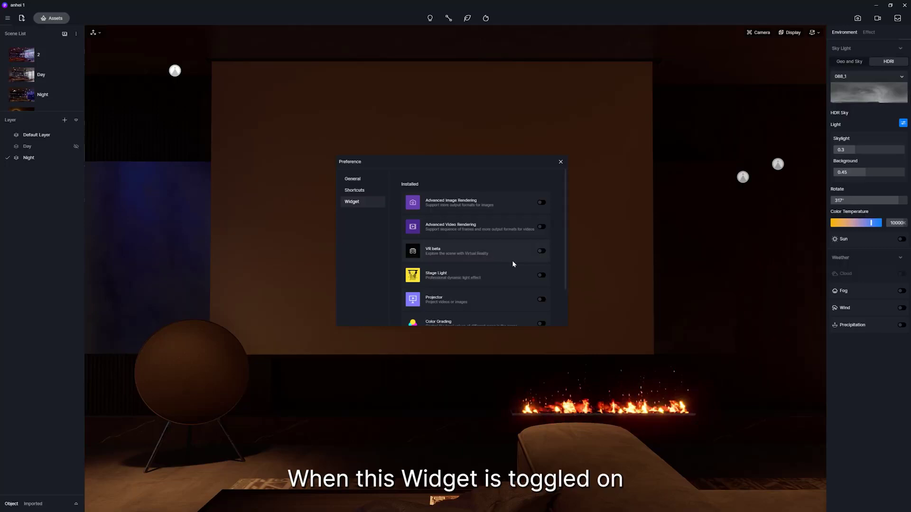
Step: Add a projection light rotated to X 270° and centred on the screen's colour bars
{"action": "left_click", "coordinate": [561, 163]}
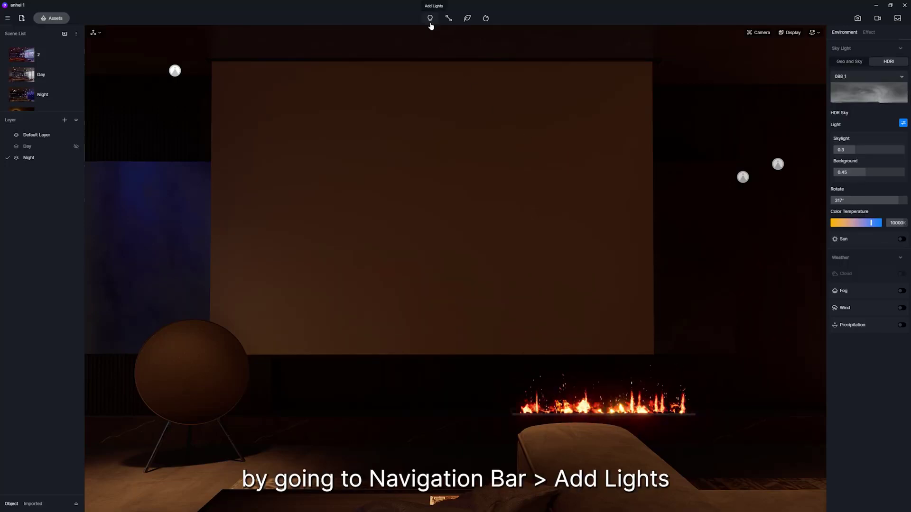
{"action": "left_click", "coordinate": [349, 167]}
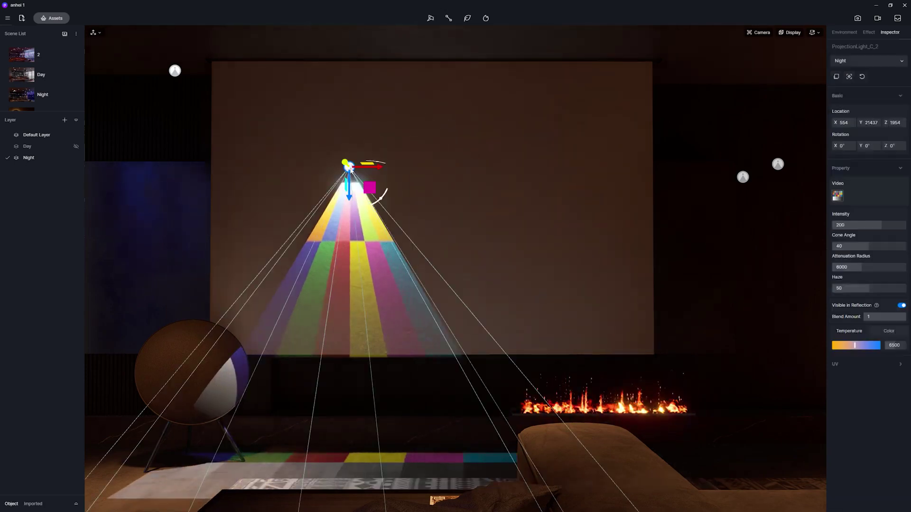
{"action": "left_click_drag", "start_coordinate": [346, 192], "coordinate": [353, 208]}
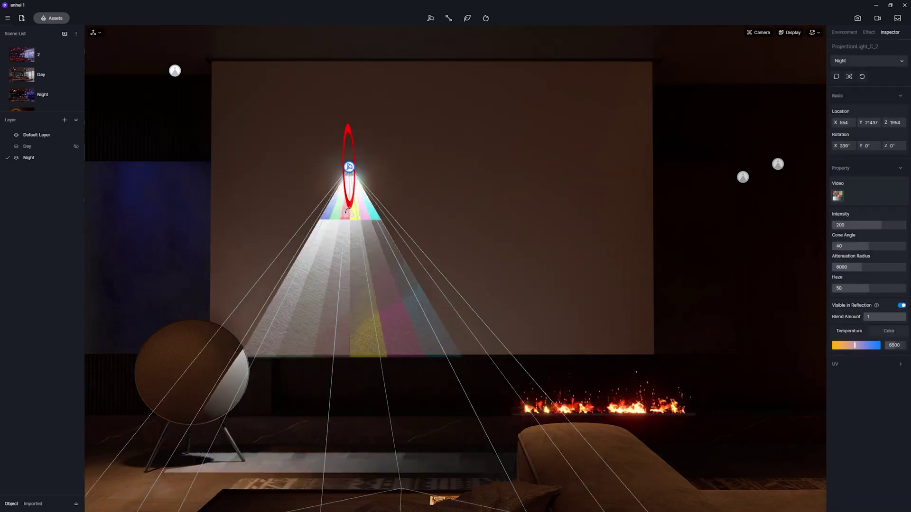
{"action": "left_click_drag", "start_coordinate": [345, 163], "coordinate": [152, 8]}
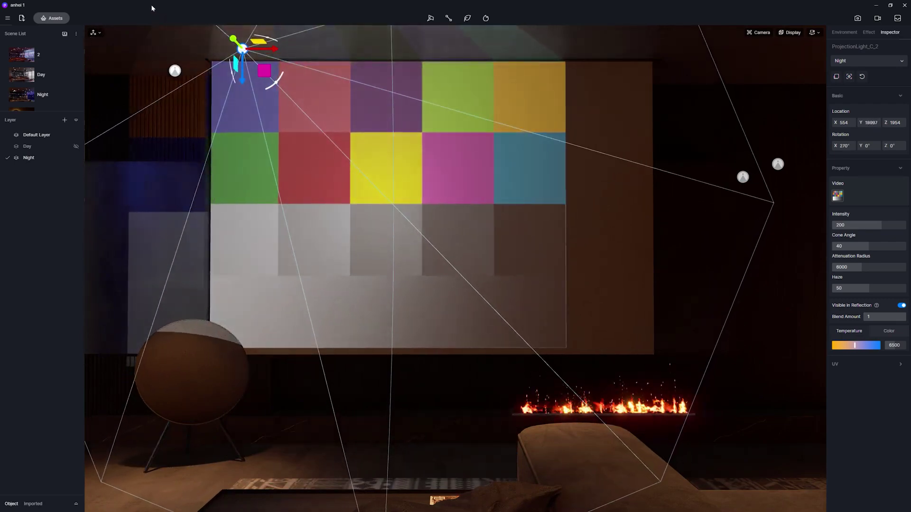
{"action": "mouse_move", "coordinate": [264, 70]}
{"action": "left_mouse_down"}
{"action": "mouse_move", "coordinate": [459, 243]}
{"action": "mouse_move", "coordinate": [433, 189]}
{"action": "mouse_move", "coordinate": [449, 206]}
{"action": "left_mouse_up"}
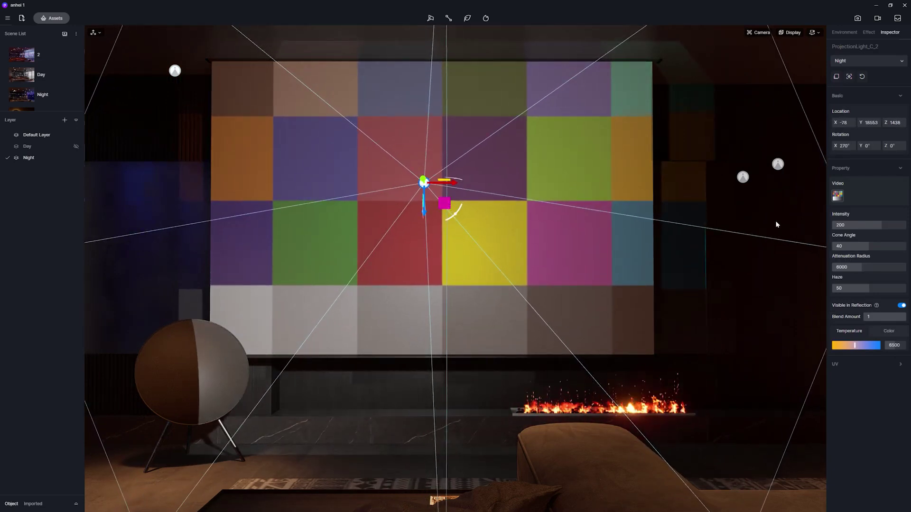
Step: Project the snow-house video and tune Intensity, Cone Angle, Location Z and Attenuation Radius
{"action": "left_click", "coordinate": [838, 196]}
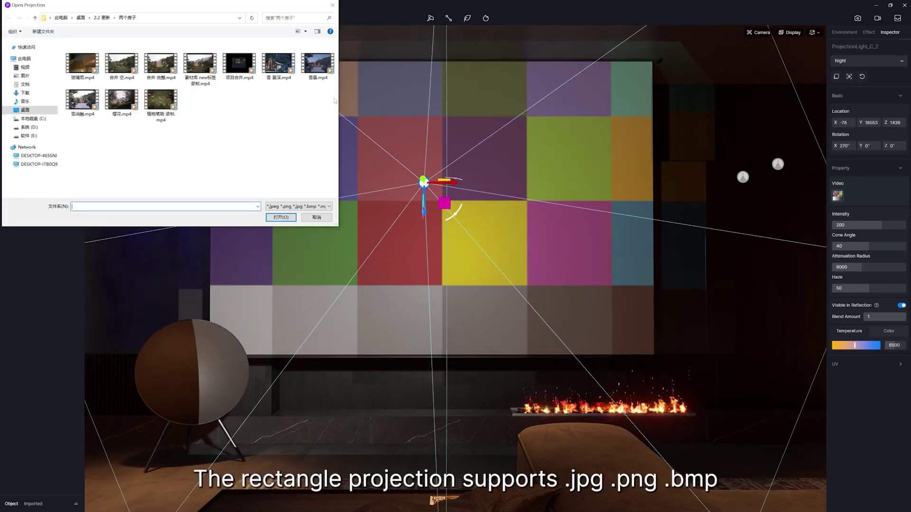
{"action": "double_click", "coordinate": [294, 75]}
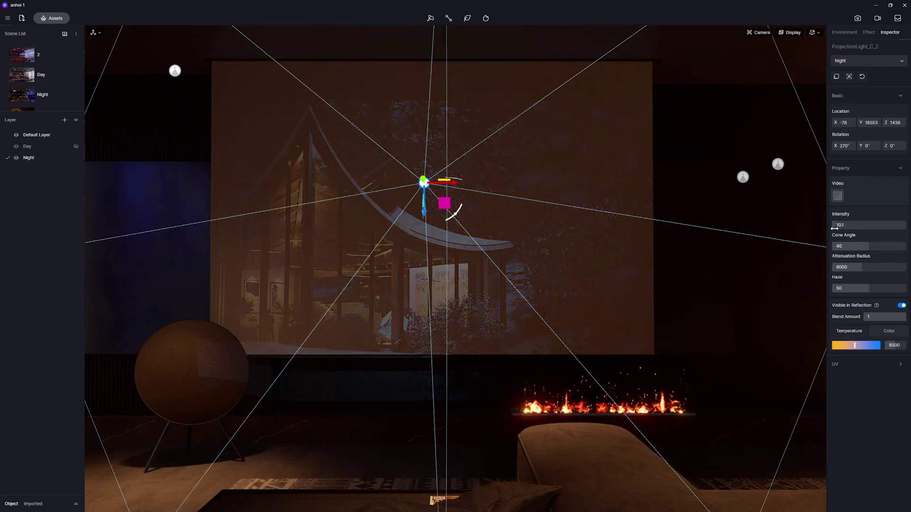
{"action": "mouse_move", "coordinate": [837, 228]}
{"action": "left_mouse_down"}
{"action": "mouse_move", "coordinate": [891, 228]}
{"action": "mouse_move", "coordinate": [880, 228]}
{"action": "left_mouse_up"}
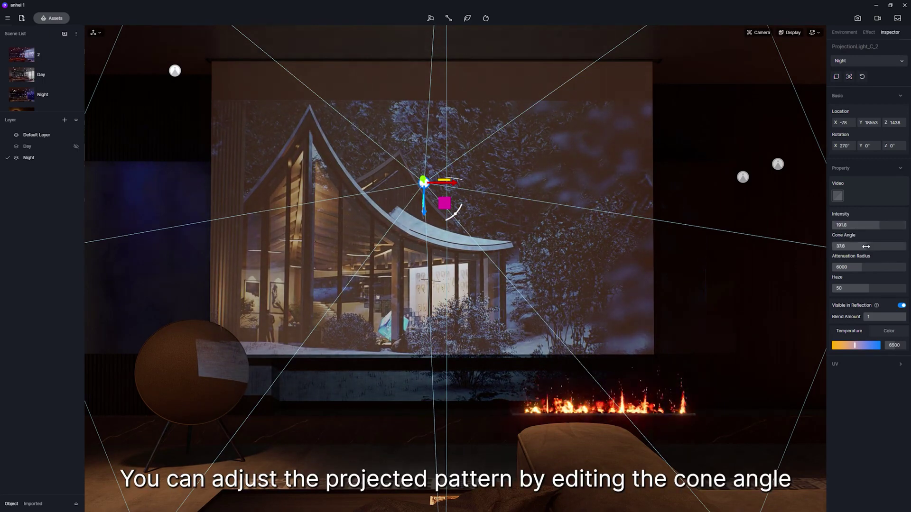
{"action": "left_click_drag", "start_coordinate": [866, 246], "coordinate": [865, 247]}
{"action": "left_click_drag", "start_coordinate": [446, 201], "coordinate": [433, 156]}
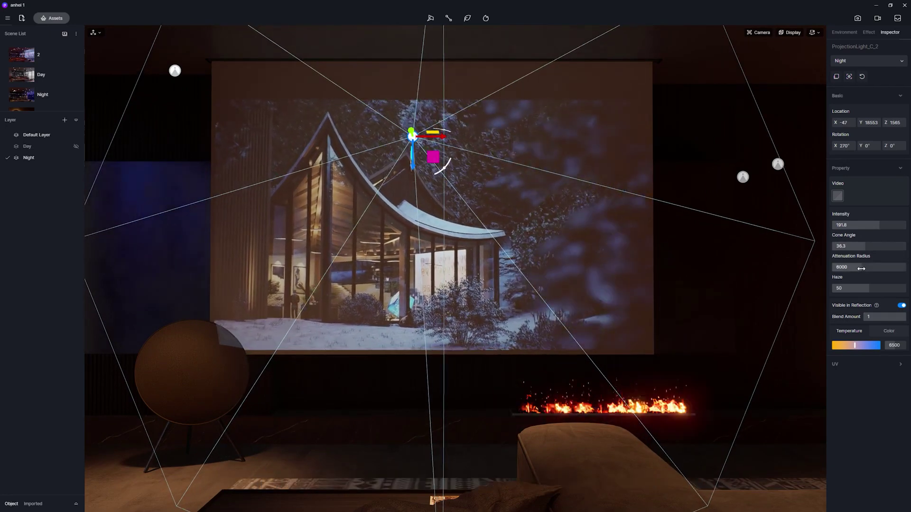
{"action": "mouse_move", "coordinate": [857, 267]}
{"action": "left_mouse_down"}
{"action": "mouse_move", "coordinate": [840, 267]}
{"action": "mouse_move", "coordinate": [885, 268]}
{"action": "left_mouse_up"}
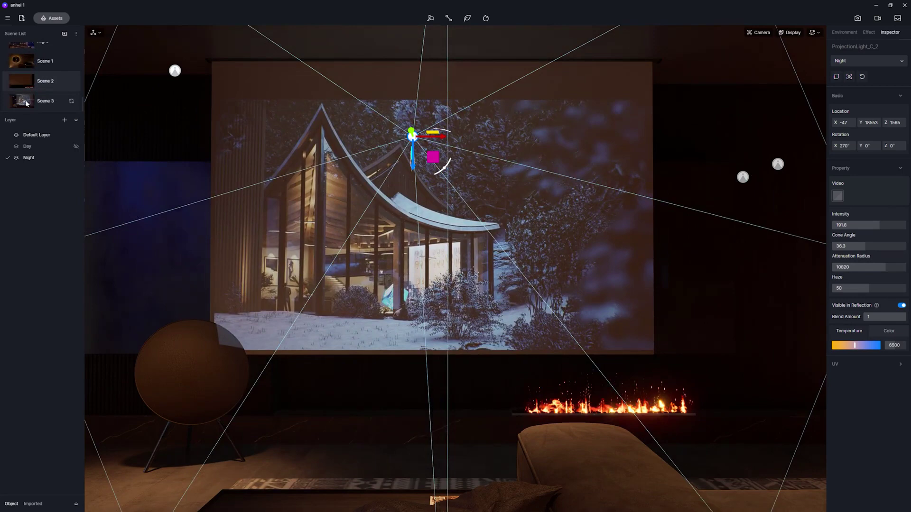
Step: Switch to Scene 3, raise Fog with Volume Light, and increase the projector's Haze
{"action": "left_click", "coordinate": [26, 103]}
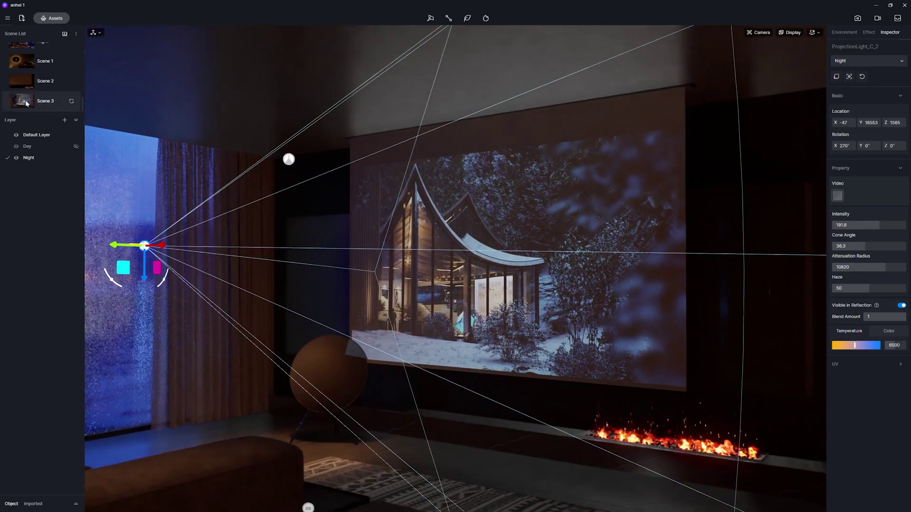
{"action": "left_click", "coordinate": [837, 33]}
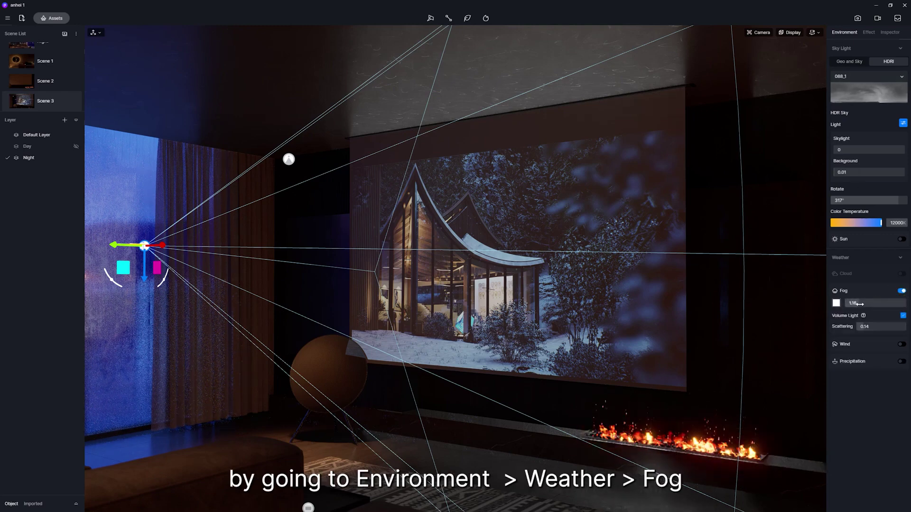
{"action": "left_click_drag", "start_coordinate": [885, 304], "coordinate": [889, 304]}
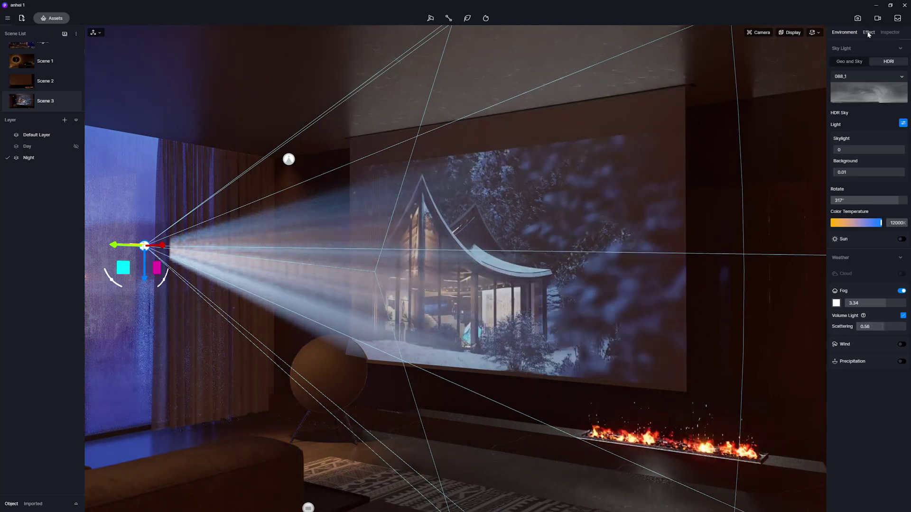
{"action": "left_click", "coordinate": [885, 33]}
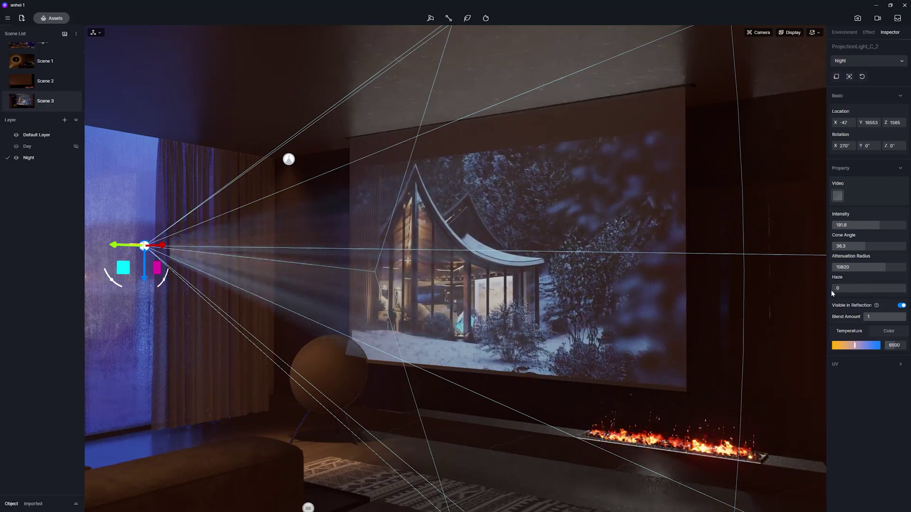
{"action": "left_click_drag", "start_coordinate": [835, 289], "coordinate": [888, 288]}
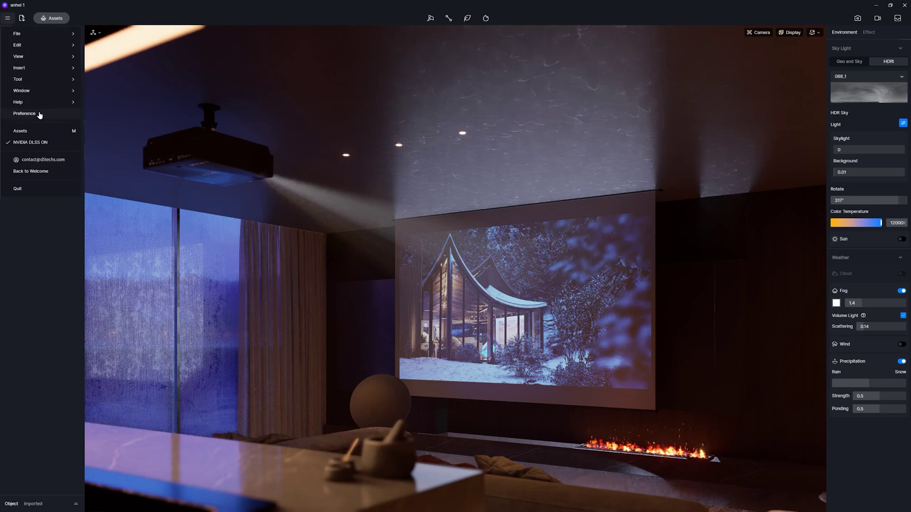
Step: Start a project merge from the Road project in the recent projects list
{"action": "left_click", "coordinate": [40, 115]}
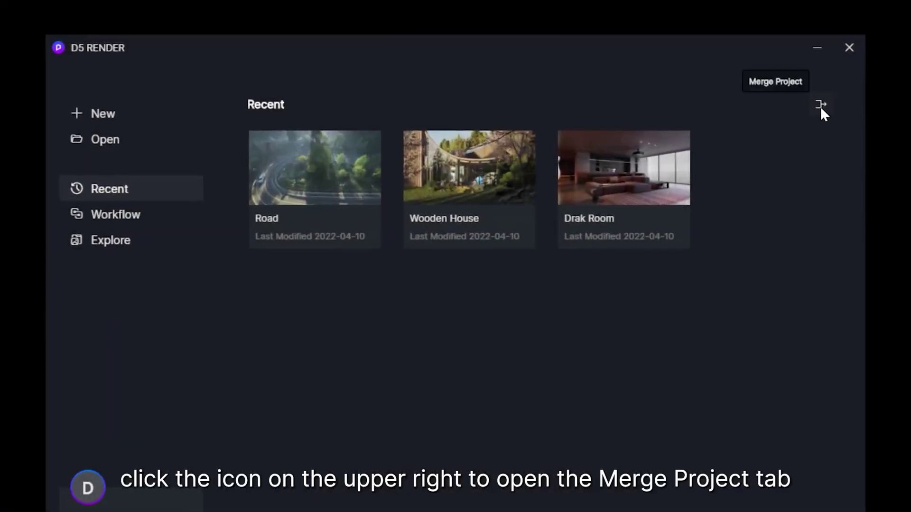
{"action": "left_click", "coordinate": [821, 106]}
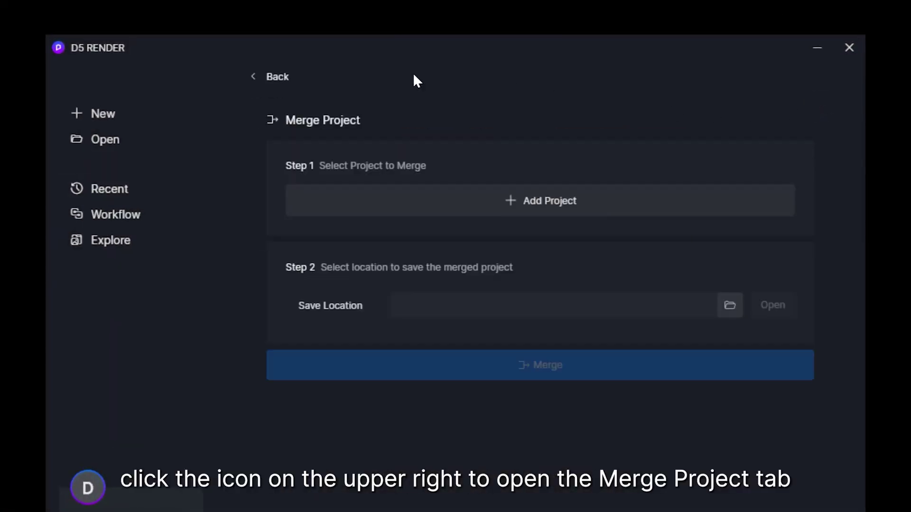
{"action": "left_click", "coordinate": [274, 78]}
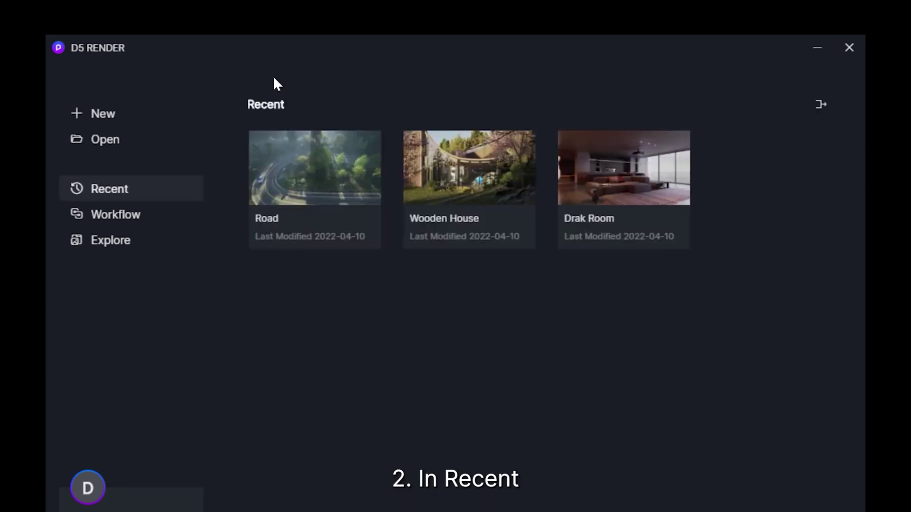
{"action": "right_click", "coordinate": [340, 187]}
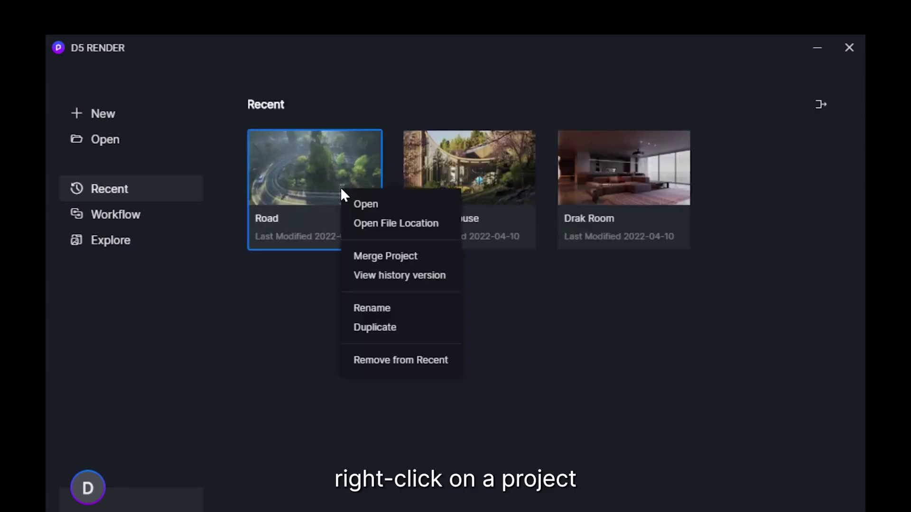
{"action": "left_click", "coordinate": [385, 258]}
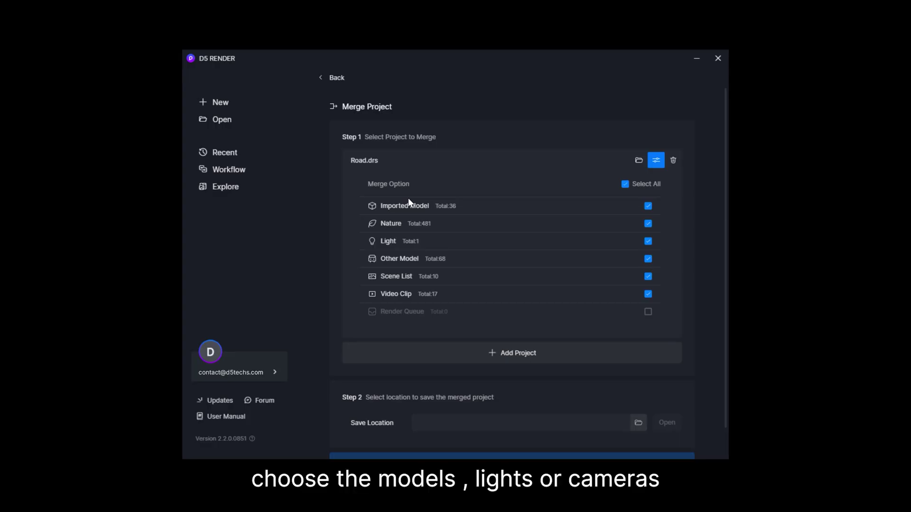
Step: Add Wooden House.drs including its other models, set the save location to E:/MZY, and merge
{"action": "scroll", "coordinate": [407, 199], "scroll_direction": "down", "scroll_amount": 2}
{"action": "left_click", "coordinate": [453, 318]}
{"action": "double_click", "coordinate": [323, 157]}
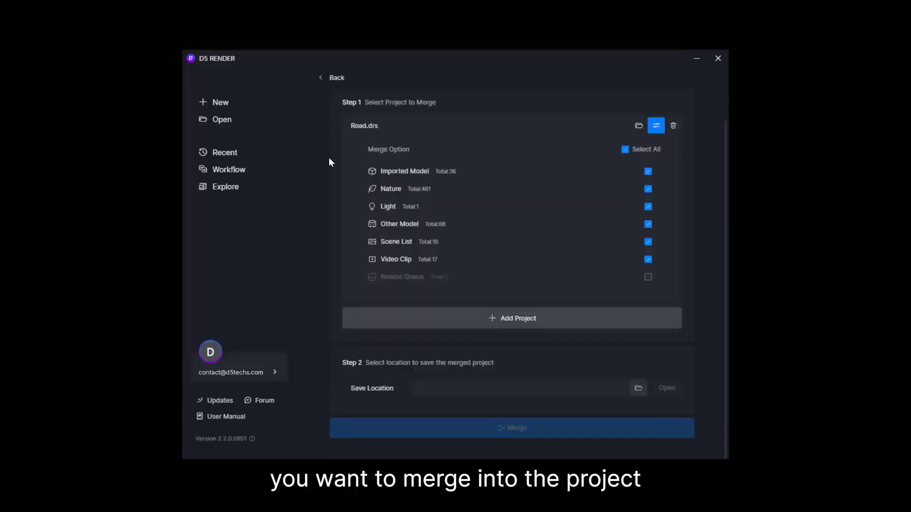
{"action": "left_click", "coordinate": [656, 125]}
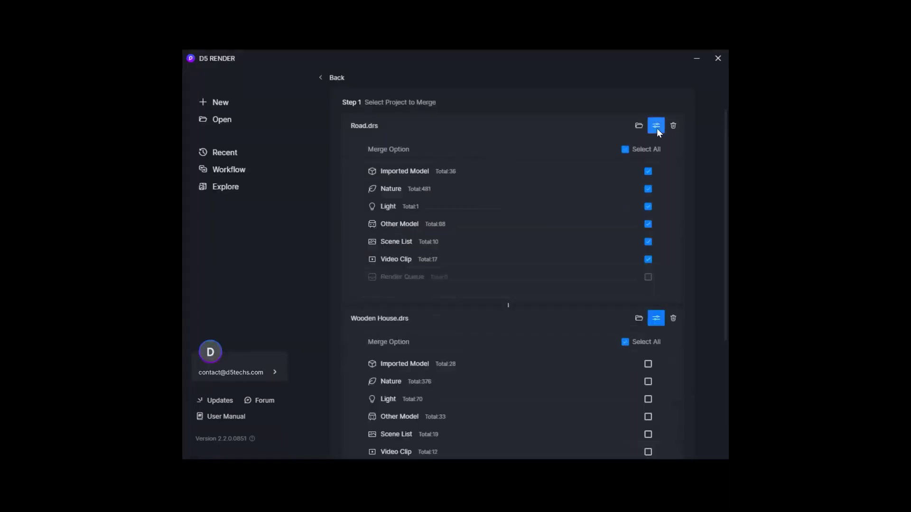
{"action": "scroll", "coordinate": [648, 245], "scroll_direction": "down", "scroll_amount": 3}
{"action": "left_click", "coordinate": [648, 289]}
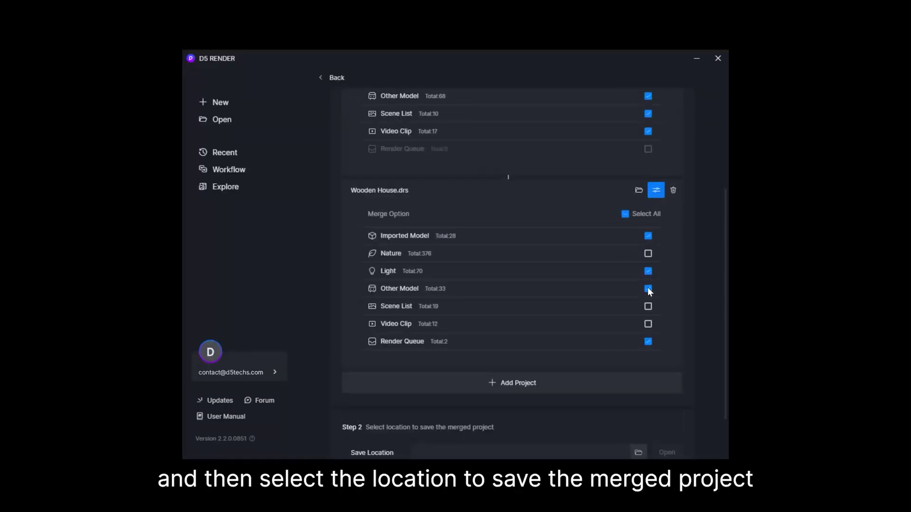
{"action": "scroll", "coordinate": [592, 303], "scroll_direction": "down", "scroll_amount": 2}
{"action": "left_click", "coordinate": [638, 388]}
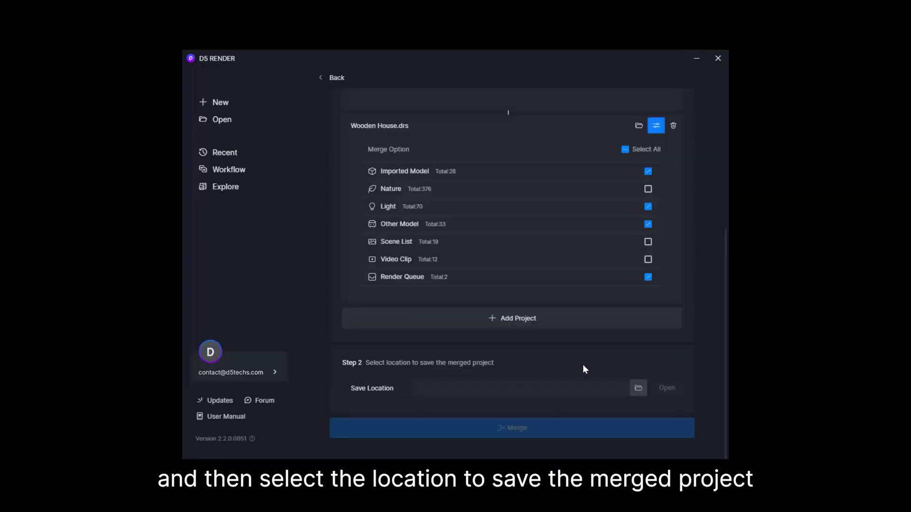
{"action": "left_click", "coordinate": [577, 428]}
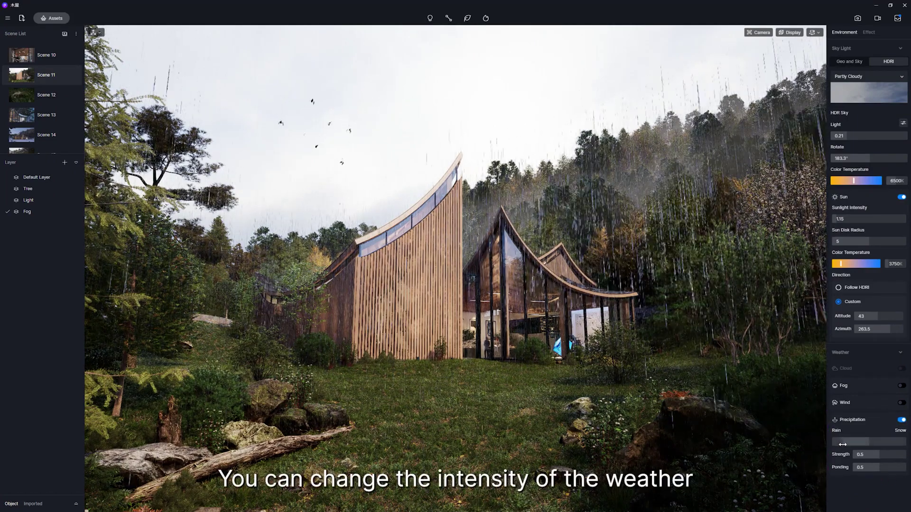
Step: Slide the Precipitation Rain/Snow setting toward Snow to frost the wooden house
{"action": "mouse_move", "coordinate": [866, 445]}
{"action": "left_mouse_down"}
{"action": "mouse_move", "coordinate": [904, 444]}
{"action": "mouse_move", "coordinate": [852, 455]}
{"action": "mouse_move", "coordinate": [891, 456]}
{"action": "left_mouse_up"}
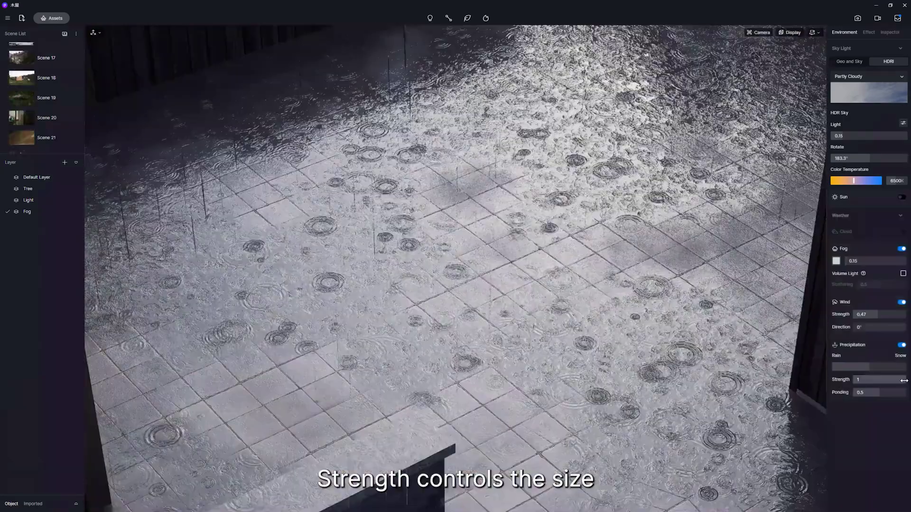
Step: Lower the rain strength, then set Ponding down to 0.33 and up to about 0.56
{"action": "left_click_drag", "start_coordinate": [886, 381], "coordinate": [860, 380]}
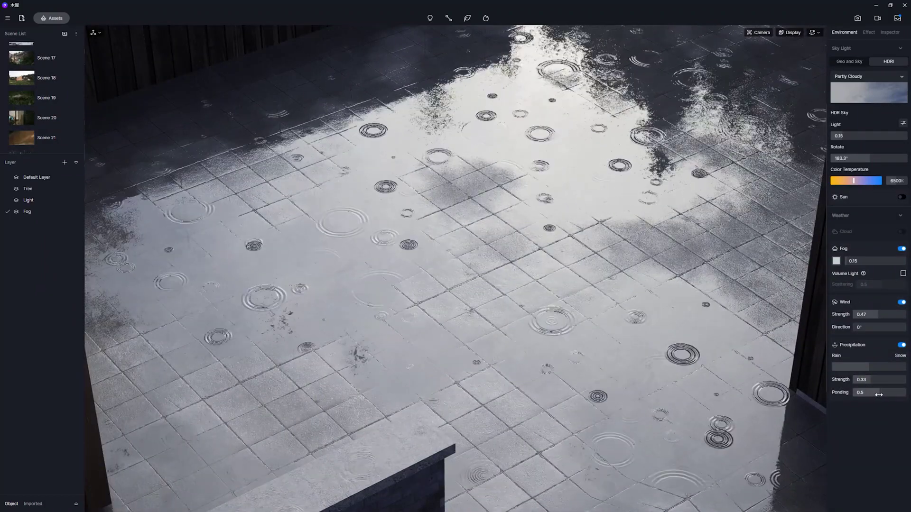
{"action": "left_click_drag", "start_coordinate": [877, 394], "coordinate": [856, 395]}
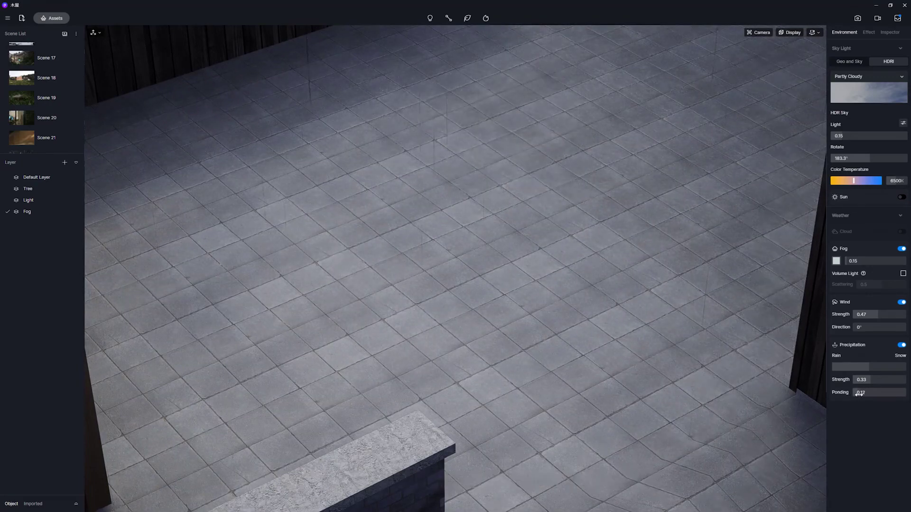
{"action": "left_click_drag", "start_coordinate": [866, 394], "coordinate": [905, 393]}
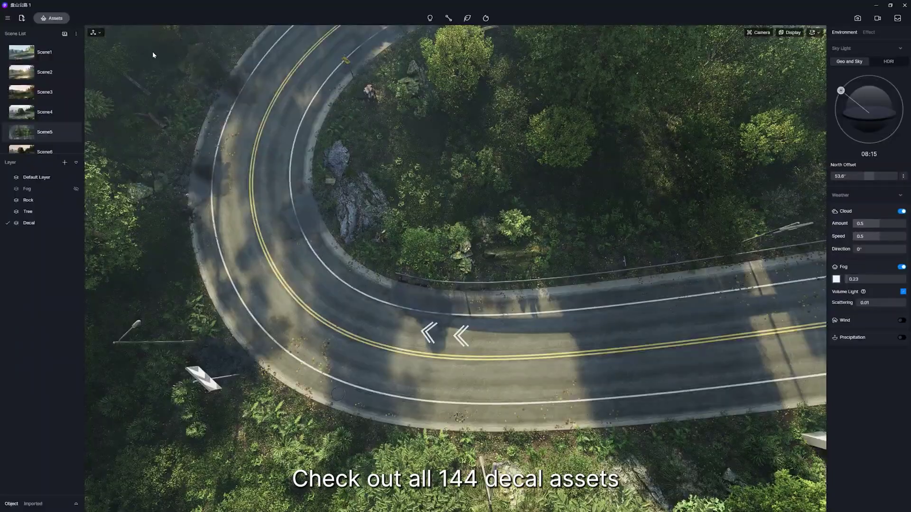
Step: Place Asphalt and Manhole covers 07 decals on the curved road
{"action": "left_click", "coordinate": [63, 22]}
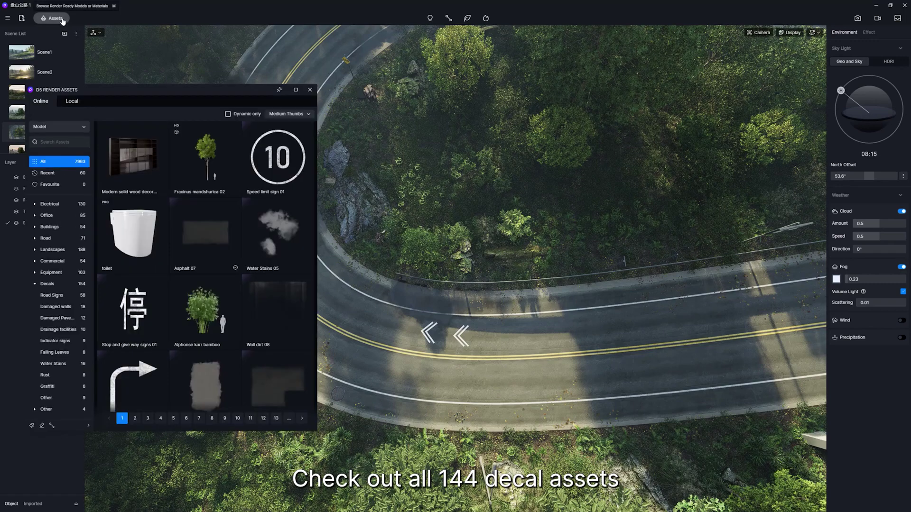
{"action": "left_click", "coordinate": [55, 284]}
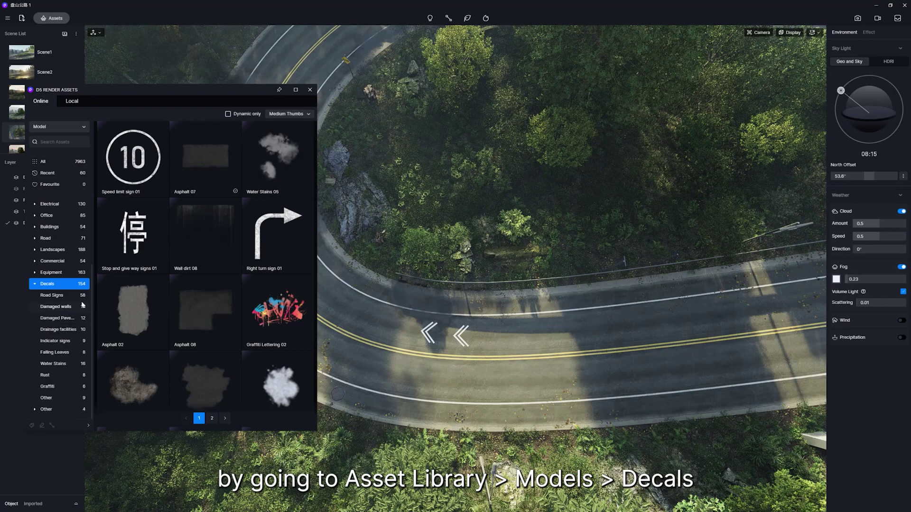
{"action": "left_click", "coordinate": [201, 158]}
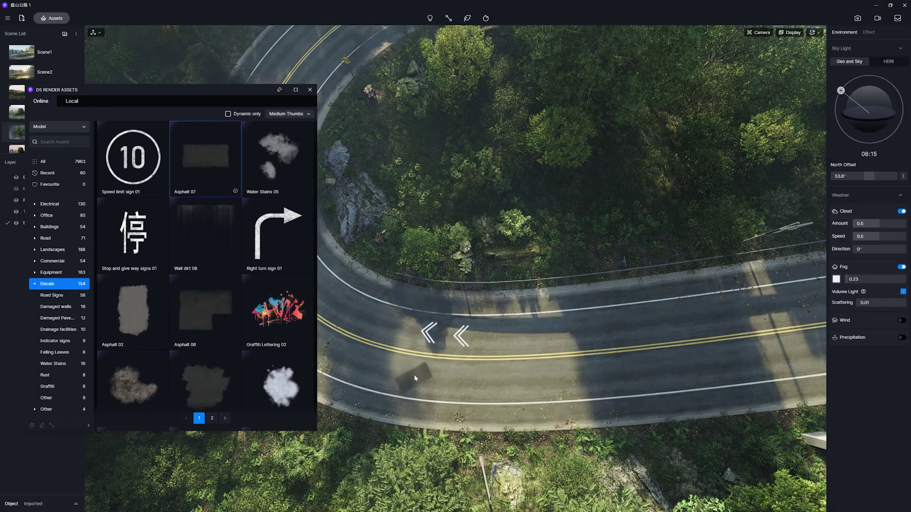
{"action": "left_click", "coordinate": [414, 374]}
{"action": "scroll", "coordinate": [255, 339], "scroll_direction": "down", "scroll_amount": 3}
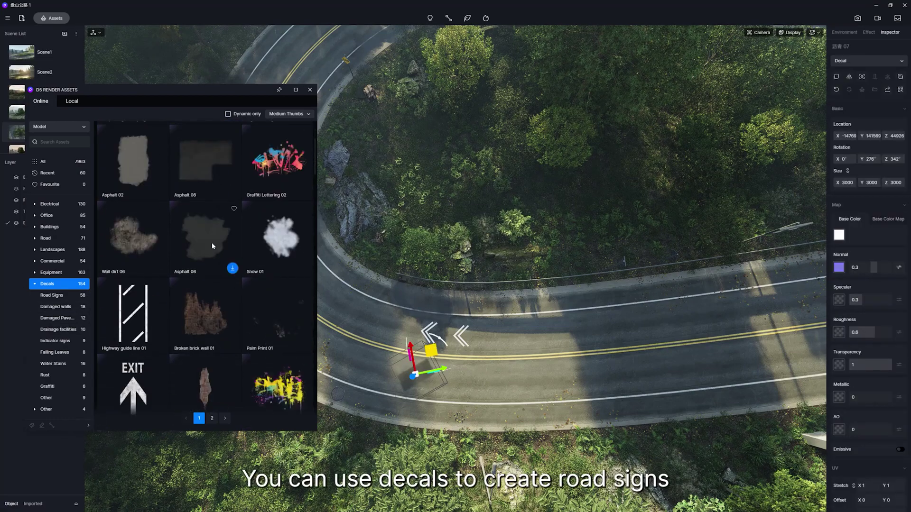
{"action": "left_click", "coordinate": [212, 246]}
{"action": "scroll", "coordinate": [128, 284], "scroll_direction": "down", "scroll_amount": 2}
{"action": "scroll", "coordinate": [128, 285], "scroll_direction": "down", "scroll_amount": 2}
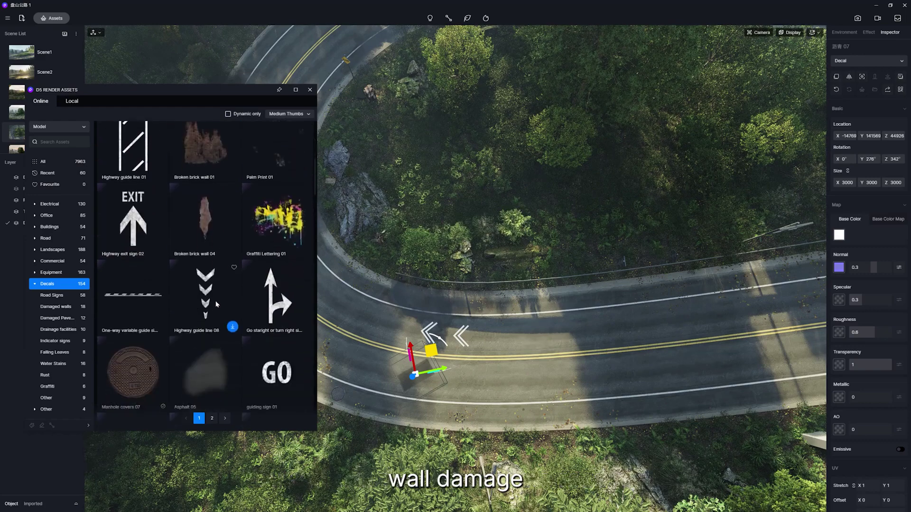
{"action": "scroll", "coordinate": [128, 285], "scroll_direction": "down", "scroll_amount": 2}
{"action": "left_click", "coordinate": [129, 287]}
{"action": "left_click", "coordinate": [522, 338]}
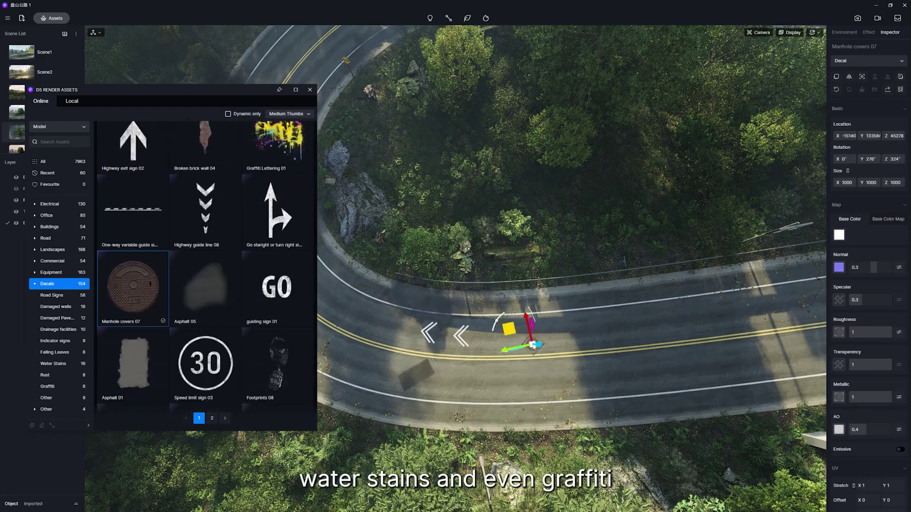
Step: Drop the Leaves 01 decal onto the road's lower lane
{"action": "scroll", "coordinate": [207, 327], "scroll_direction": "down", "scroll_amount": 2}
{"action": "scroll", "coordinate": [207, 327], "scroll_direction": "down", "scroll_amount": 3}
{"action": "scroll", "coordinate": [208, 327], "scroll_direction": "down", "scroll_amount": 3}
{"action": "scroll", "coordinate": [207, 328], "scroll_direction": "down", "scroll_amount": 3}
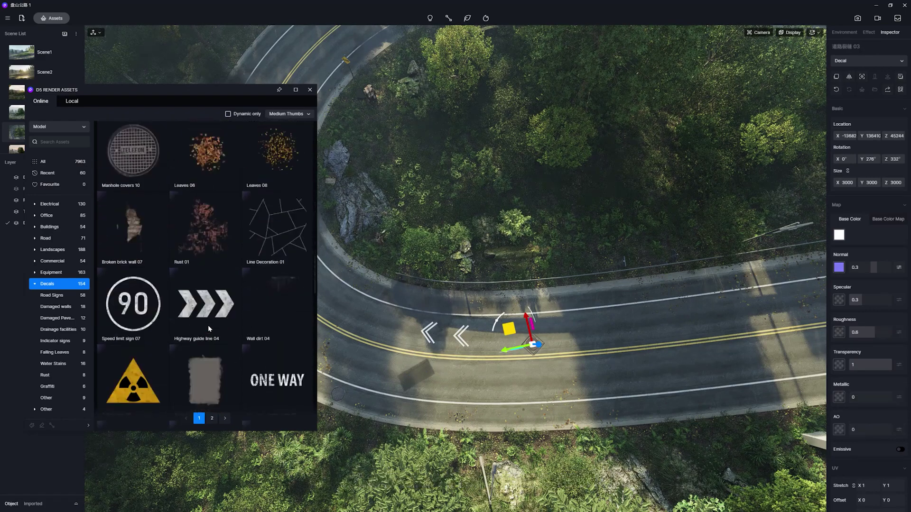
{"action": "scroll", "coordinate": [208, 327], "scroll_direction": "down", "scroll_amount": 3}
{"action": "scroll", "coordinate": [207, 328], "scroll_direction": "down", "scroll_amount": 3}
{"action": "left_click", "coordinate": [206, 290]}
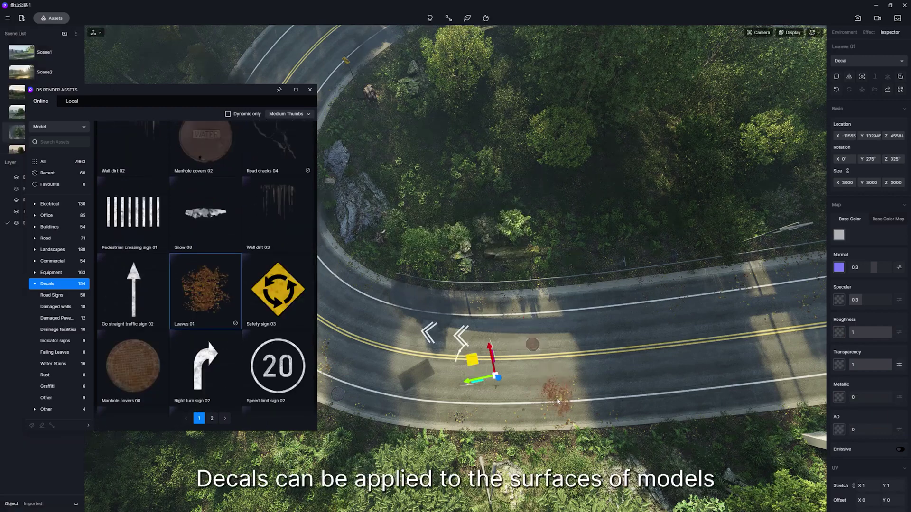
{"action": "left_click", "coordinate": [555, 393]}
Step: Set the leaves decal's transparency to 0.44
{"action": "scroll", "coordinate": [207, 342], "scroll_direction": "down", "scroll_amount": 3}
{"action": "scroll", "coordinate": [207, 343], "scroll_direction": "down", "scroll_amount": 3}
{"action": "scroll", "coordinate": [189, 332], "scroll_direction": "down", "scroll_amount": 2}
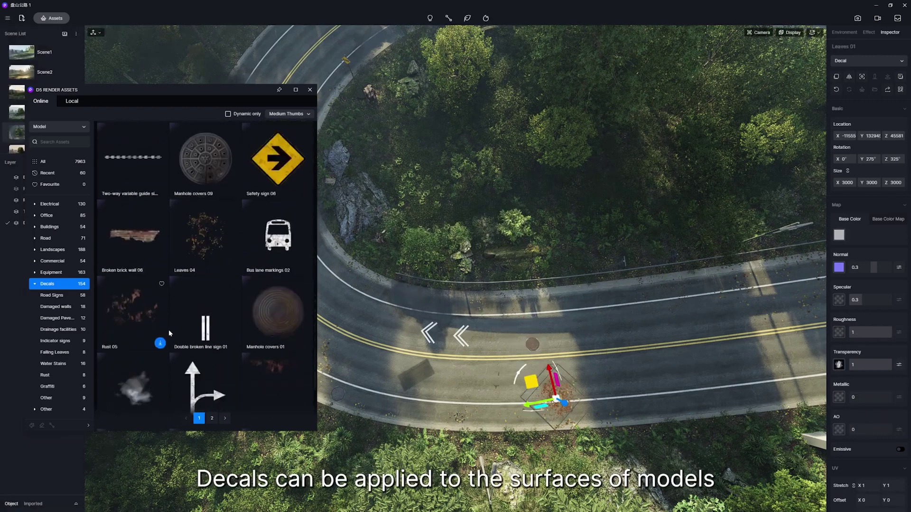
{"action": "scroll", "coordinate": [169, 329], "scroll_direction": "down", "scroll_amount": 3}
{"action": "scroll", "coordinate": [166, 329], "scroll_direction": "down", "scroll_amount": 2}
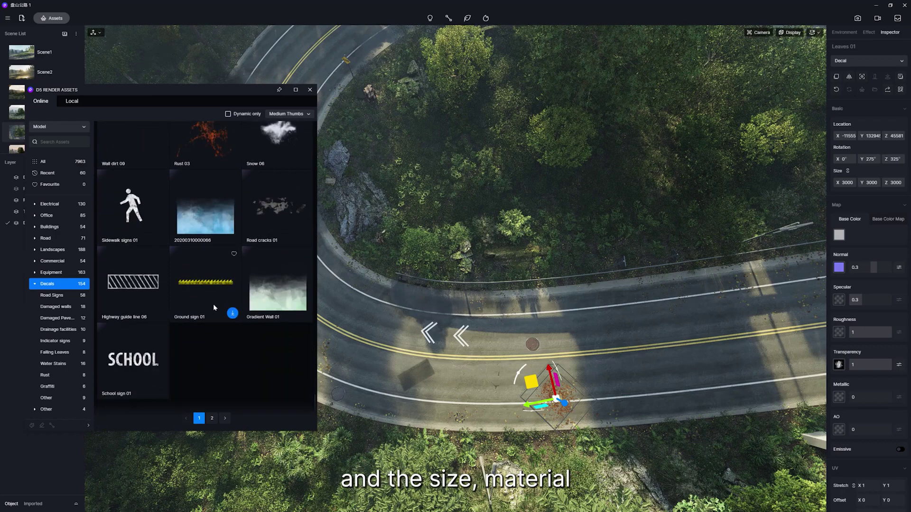
{"action": "left_click", "coordinate": [310, 91]}
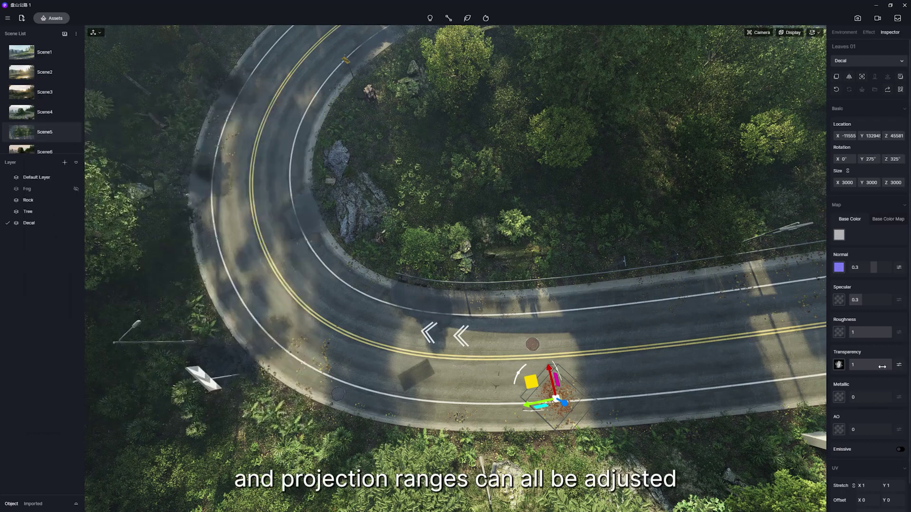
{"action": "left_click_drag", "start_coordinate": [851, 368], "coordinate": [871, 373]}
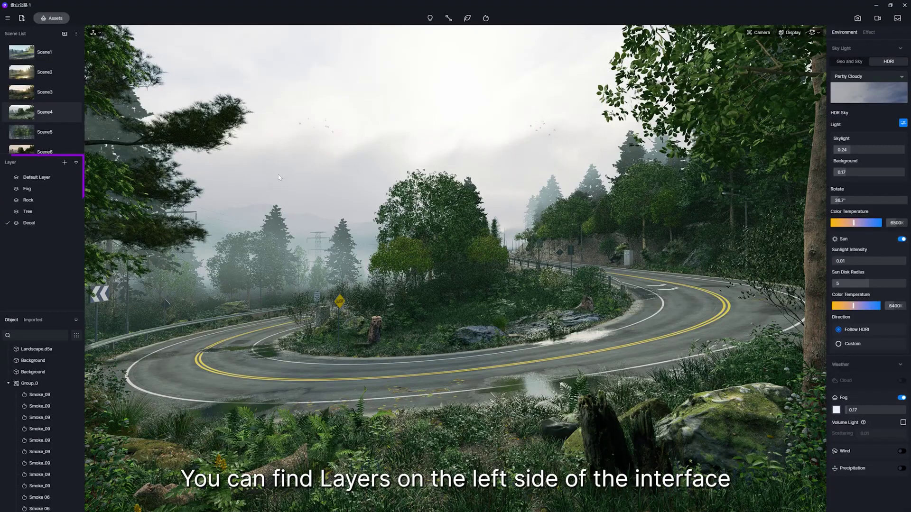
Step: Create a new Layer 5 and rename it Car
{"action": "left_click", "coordinate": [65, 163]}
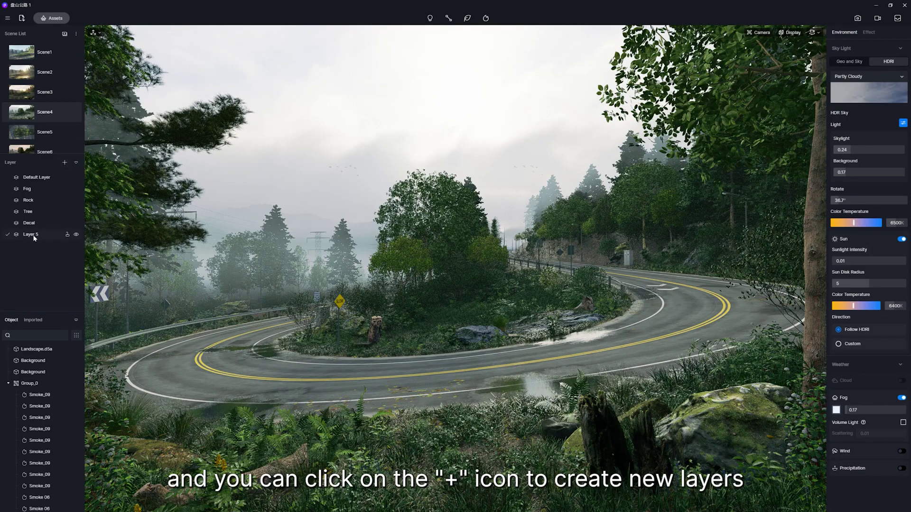
{"action": "type", "text": "Car"}
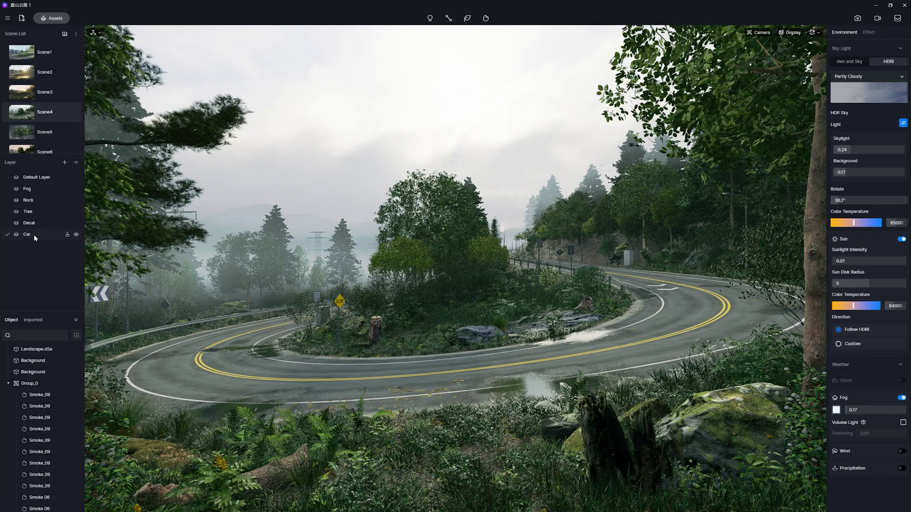
Step: Place the Taxi 01 small-sized vehicle on the road, turned sideways along it
{"action": "mouse_move", "coordinate": [43, 132]}
{"action": "left_click", "coordinate": [53, 18]}
{"action": "left_click", "coordinate": [52, 251]}
{"action": "left_click", "coordinate": [133, 311]}
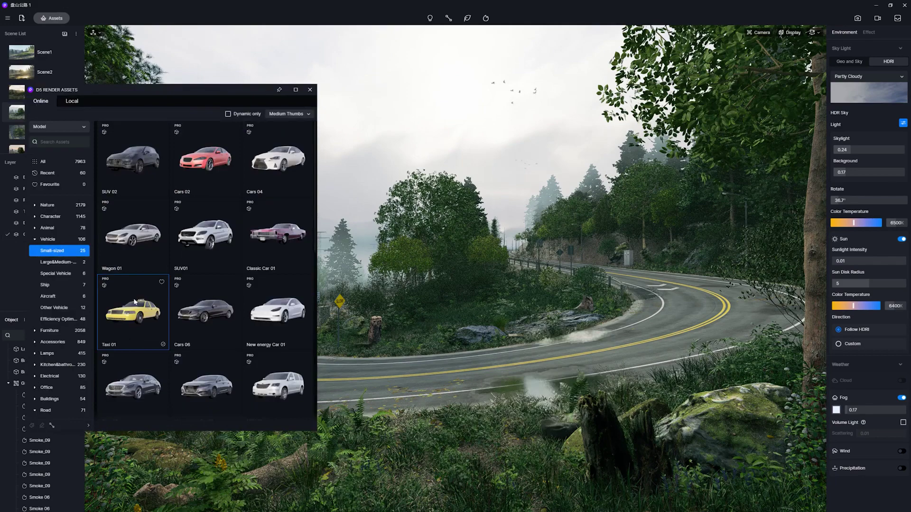
{"action": "left_click", "coordinate": [439, 384]}
{"action": "mouse_move", "coordinate": [417, 394]}
{"action": "left_mouse_down"}
{"action": "mouse_move", "coordinate": [427, 367]}
{"action": "mouse_move", "coordinate": [439, 375]}
{"action": "left_mouse_up"}
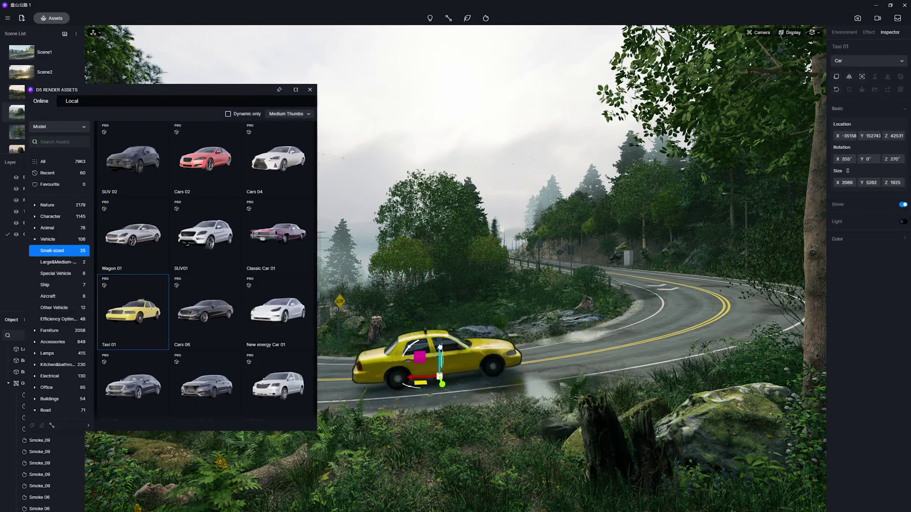
{"action": "left_click", "coordinate": [310, 90]}
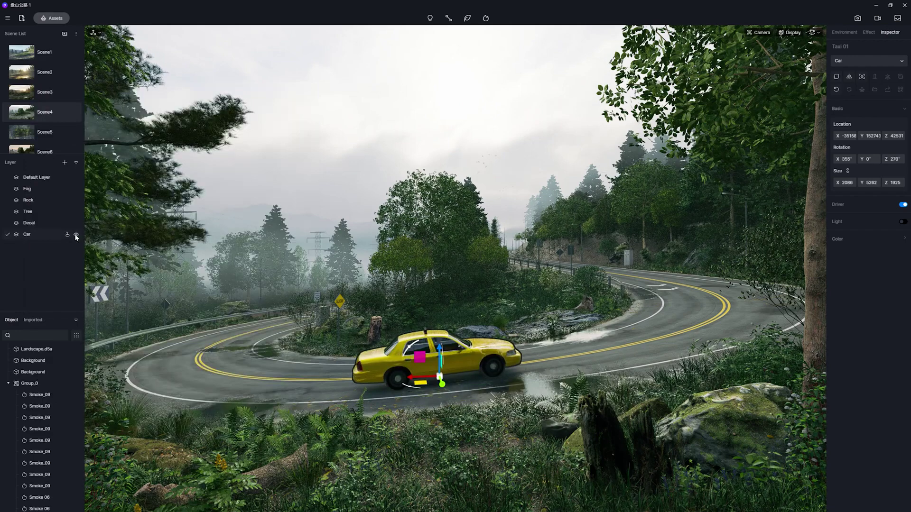
Step: Hide the Car, Decal, Tree, Fog/Rock and Default layers, then show them all again
{"action": "left_click", "coordinate": [76, 234]}
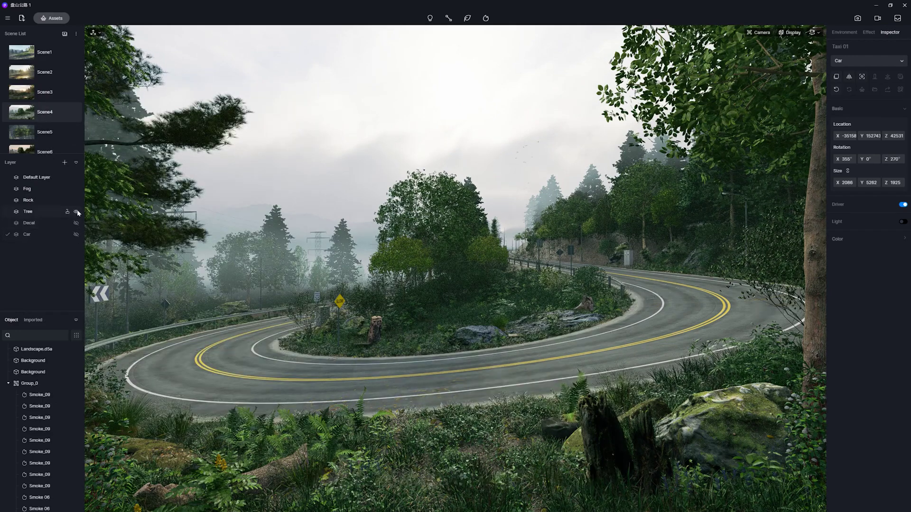
{"action": "left_click", "coordinate": [76, 212]}
{"action": "left_click", "coordinate": [76, 189]}
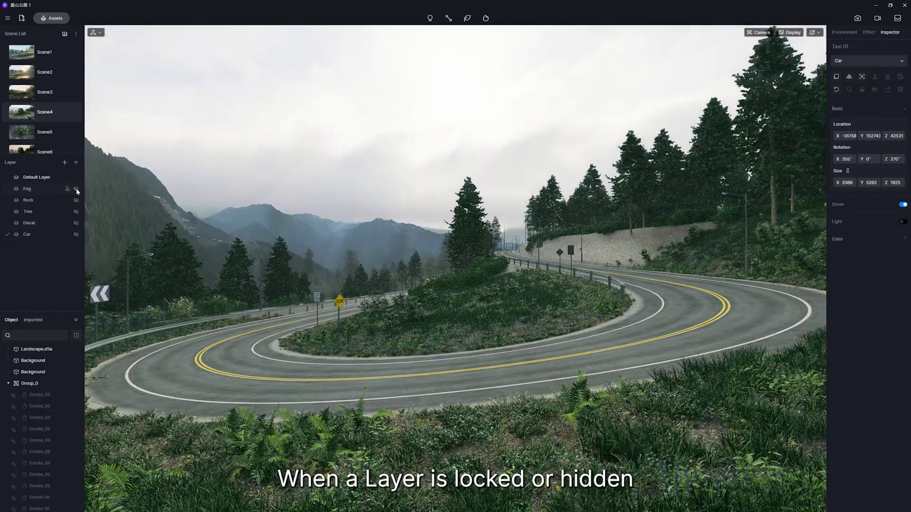
{"action": "left_click", "coordinate": [76, 177]}
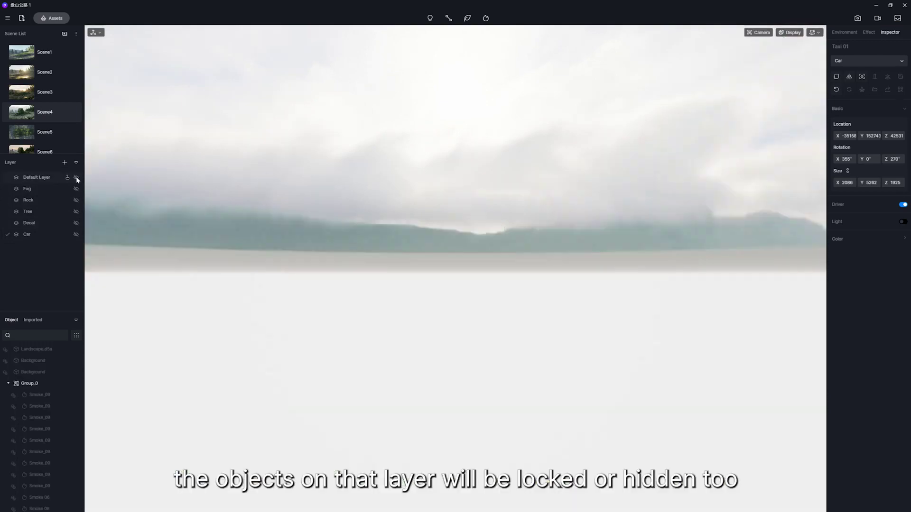
{"action": "left_click", "coordinate": [76, 189]}
{"action": "left_click", "coordinate": [76, 200]}
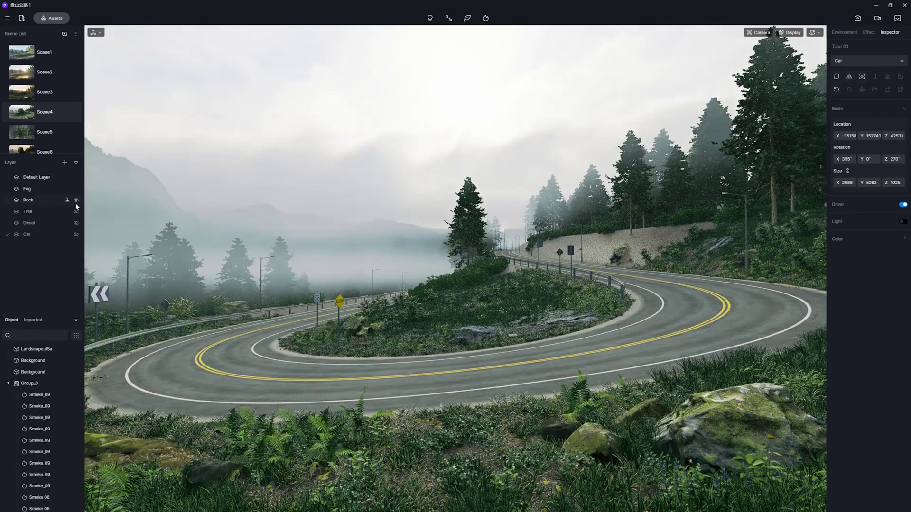
{"action": "left_click", "coordinate": [76, 212]}
{"action": "left_click", "coordinate": [76, 223]}
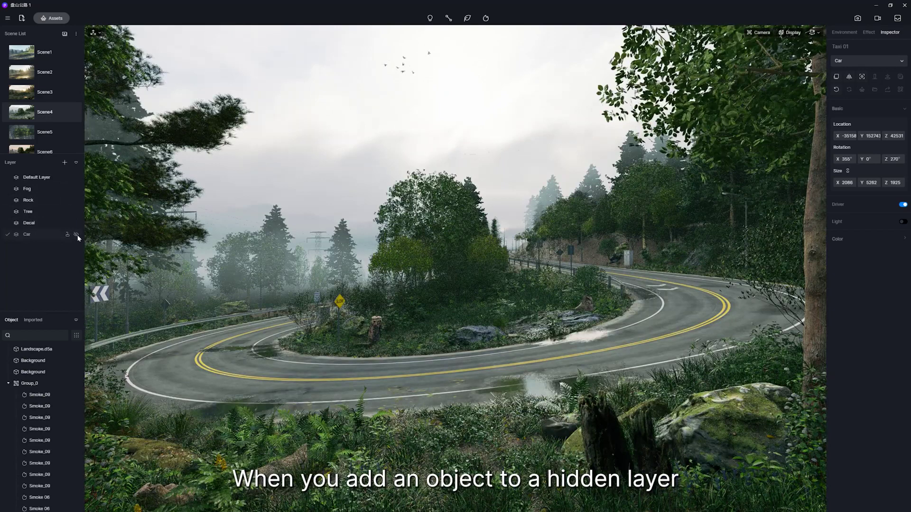
{"action": "left_click", "coordinate": [76, 234]}
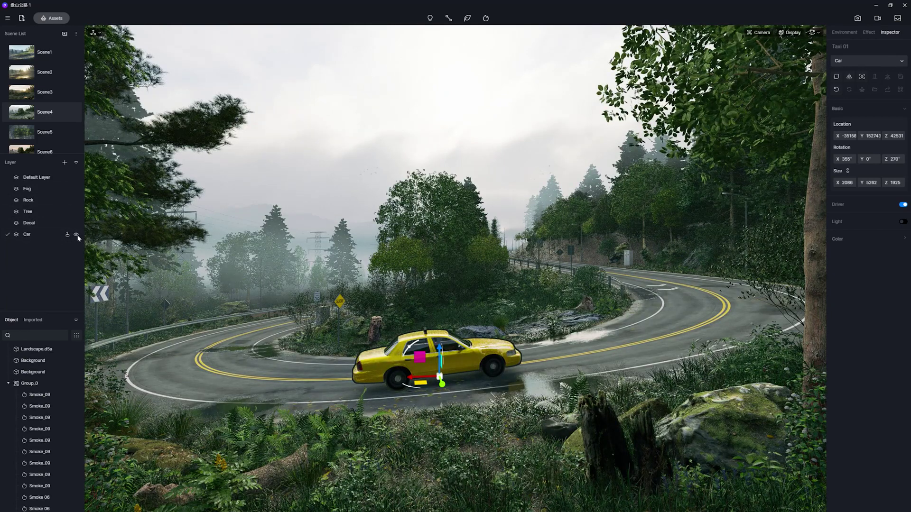
Step: Select the Fog layer's objects and filter the Object list to the active layer
{"action": "mouse_move", "coordinate": [29, 189]}
{"action": "right_click", "coordinate": [46, 189]}
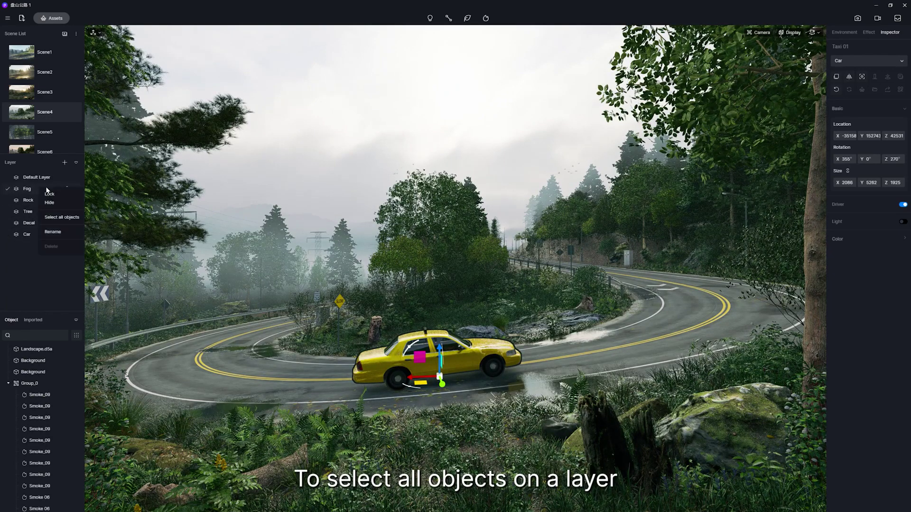
{"action": "left_click", "coordinate": [60, 217]}
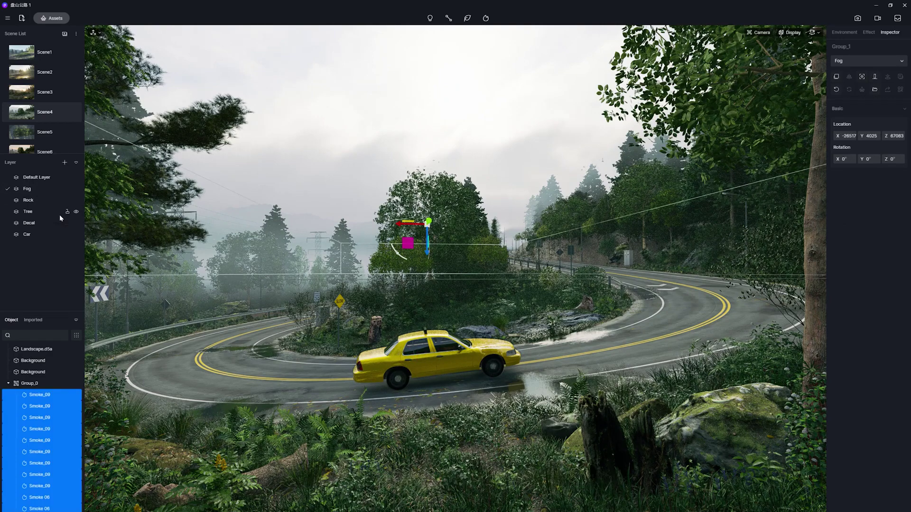
{"action": "left_click", "coordinate": [76, 336]}
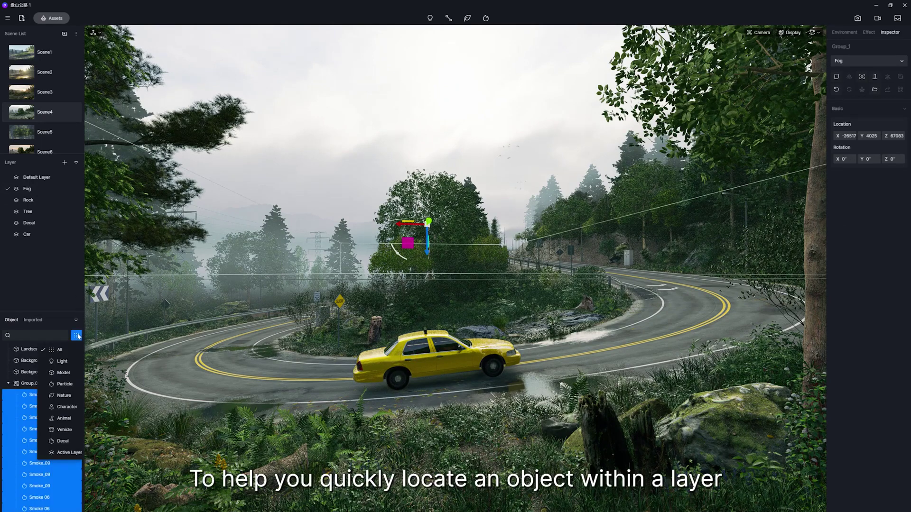
{"action": "left_click", "coordinate": [67, 453]}
{"action": "left_click", "coordinate": [307, 159]}
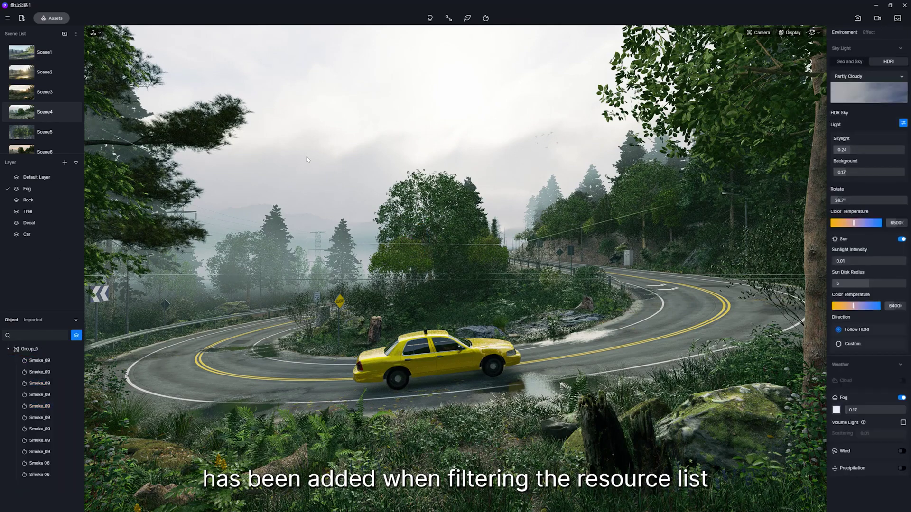
Step: Select Taxi 01 under the Car layer and reassign it to Default Layer
{"action": "left_click", "coordinate": [52, 200]}
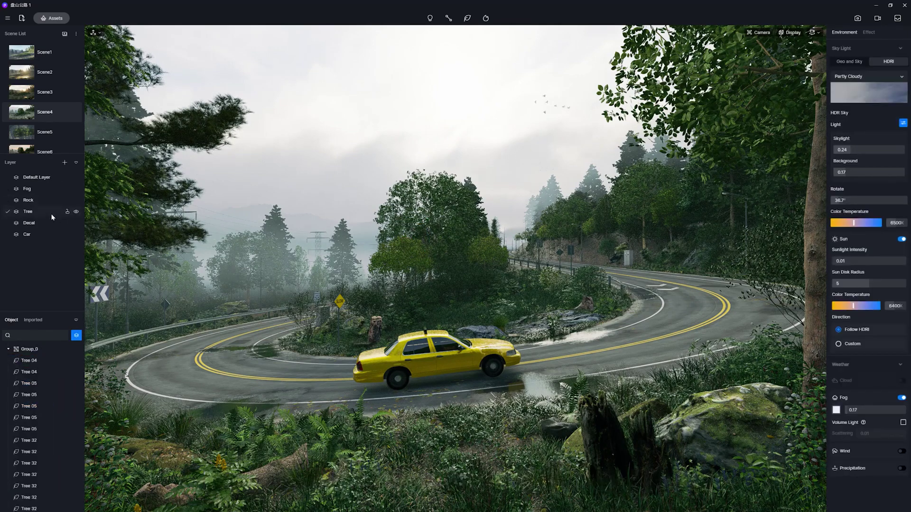
{"action": "left_click", "coordinate": [51, 223]}
{"action": "left_click", "coordinate": [50, 233]}
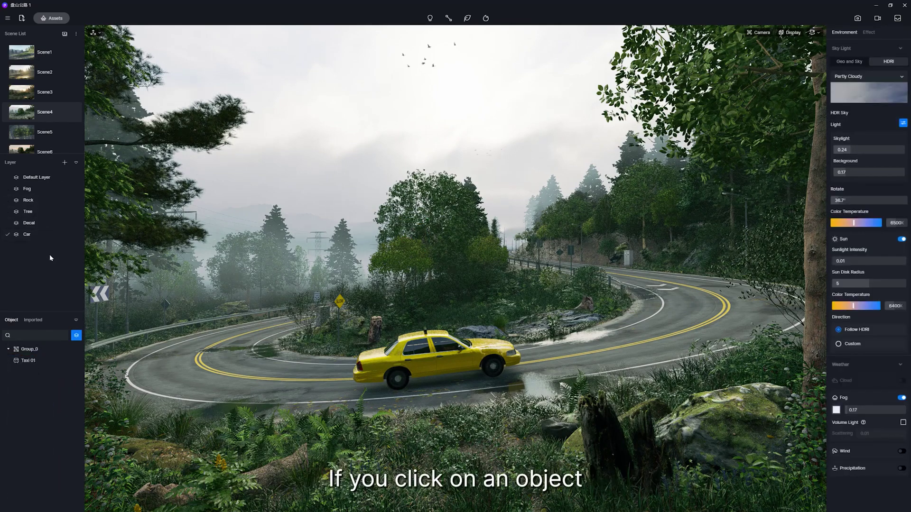
{"action": "left_click", "coordinate": [41, 365]}
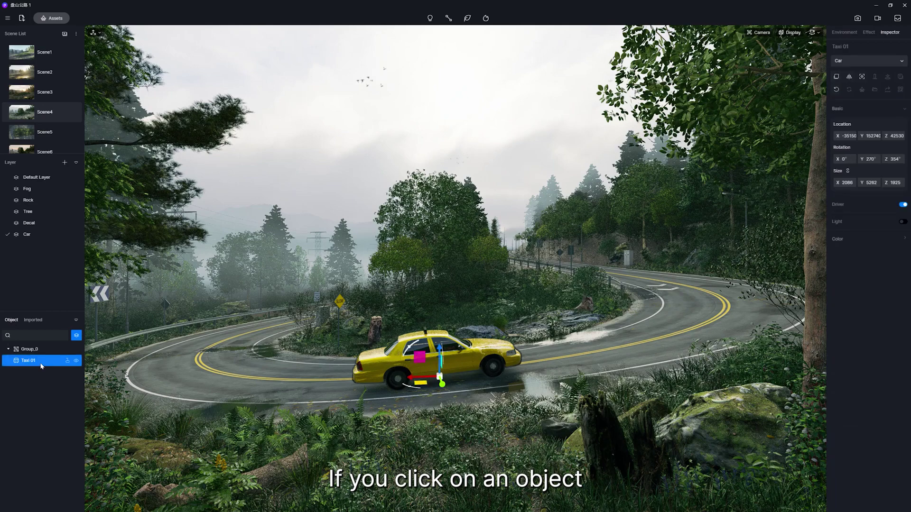
{"action": "left_click", "coordinate": [871, 60]}
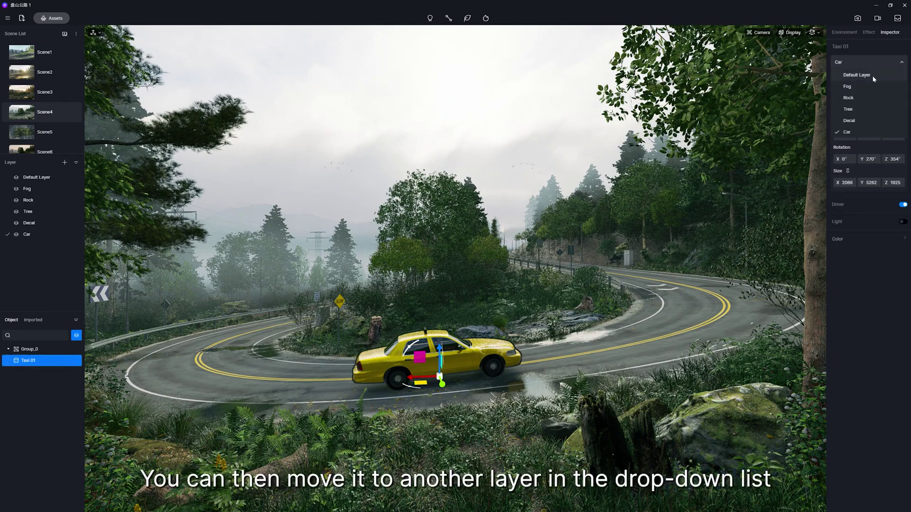
{"action": "left_click", "coordinate": [872, 75]}
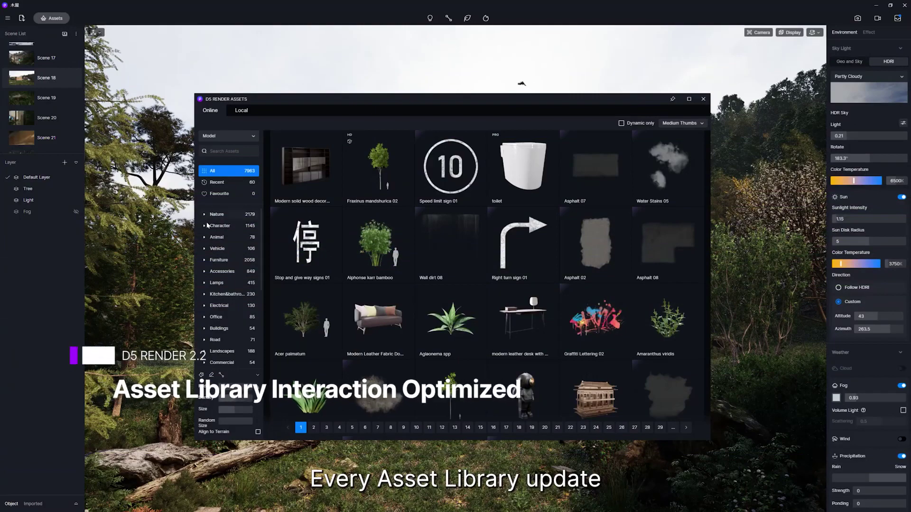
Step: Browse the Character and Vehicle asset categories on the way to Nature > Flowering Herb
{"action": "left_click", "coordinate": [220, 227]}
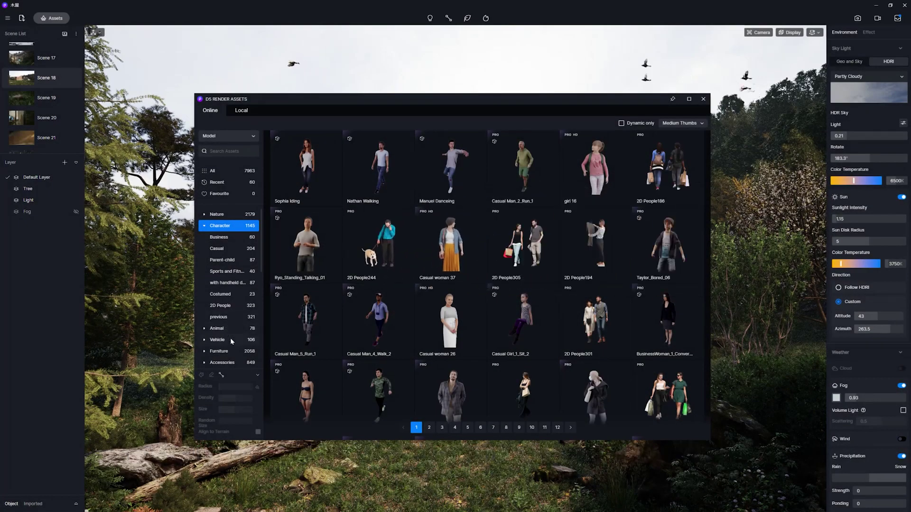
{"action": "left_click", "coordinate": [231, 339]}
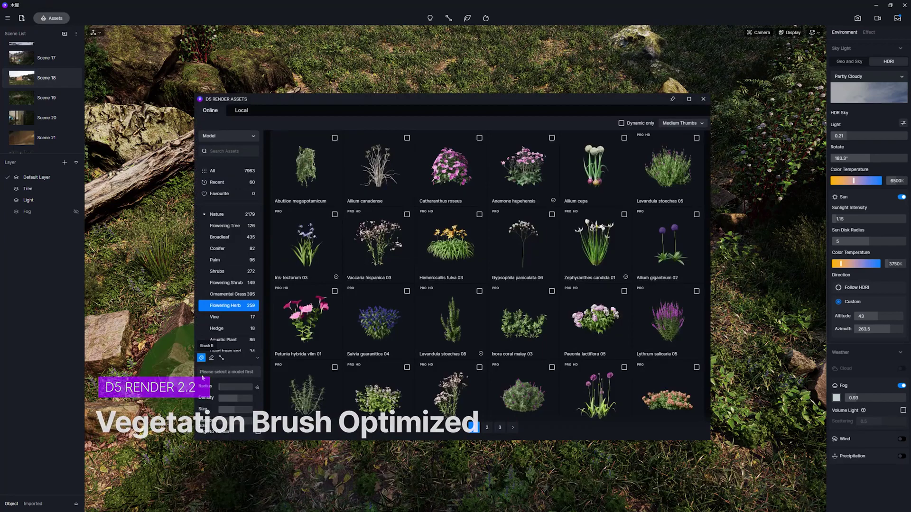
Step: Add Iris-tectorum 03 and 05, Zephyranthes candida 01, Lavandula stoechas 08, Brachyscome angustifolia and Santolina rosmarinifolia 02 to the brush
{"action": "left_click", "coordinate": [319, 261]}
{"action": "left_click", "coordinate": [595, 242]}
{"action": "scroll", "coordinate": [467, 293], "scroll_direction": "down", "scroll_amount": 1}
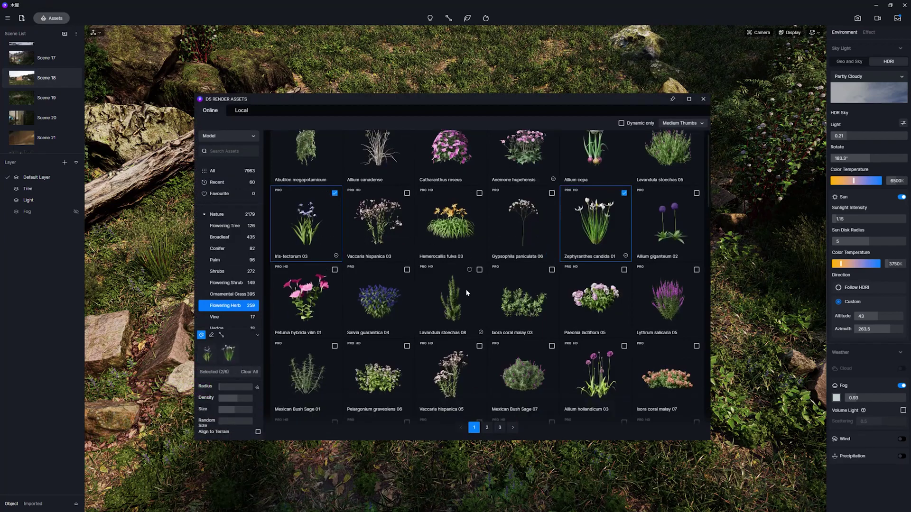
{"action": "left_click", "coordinate": [467, 293]}
{"action": "scroll", "coordinate": [467, 293], "scroll_direction": "down", "scroll_amount": 1}
{"action": "scroll", "coordinate": [427, 304], "scroll_direction": "down", "scroll_amount": 2}
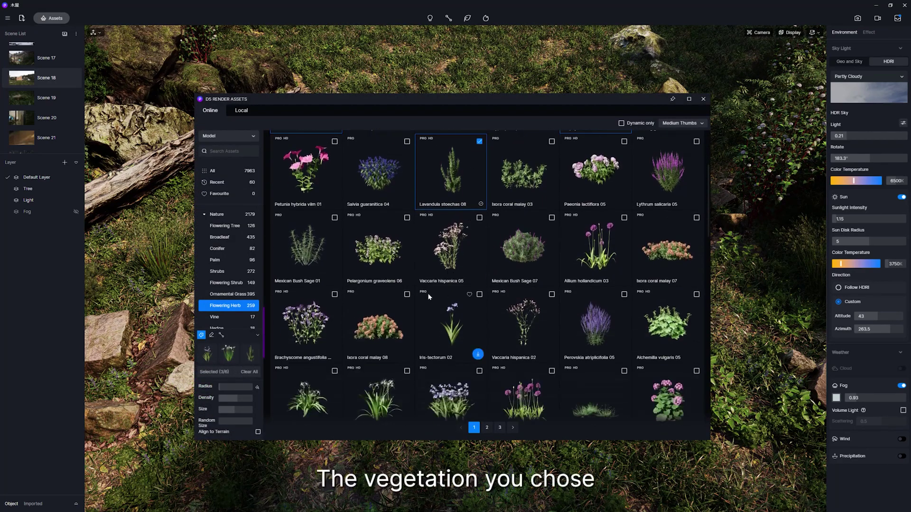
{"action": "left_click", "coordinate": [312, 321]}
{"action": "scroll", "coordinate": [342, 318], "scroll_direction": "down", "scroll_amount": 2}
{"action": "scroll", "coordinate": [360, 315], "scroll_direction": "down", "scroll_amount": 1}
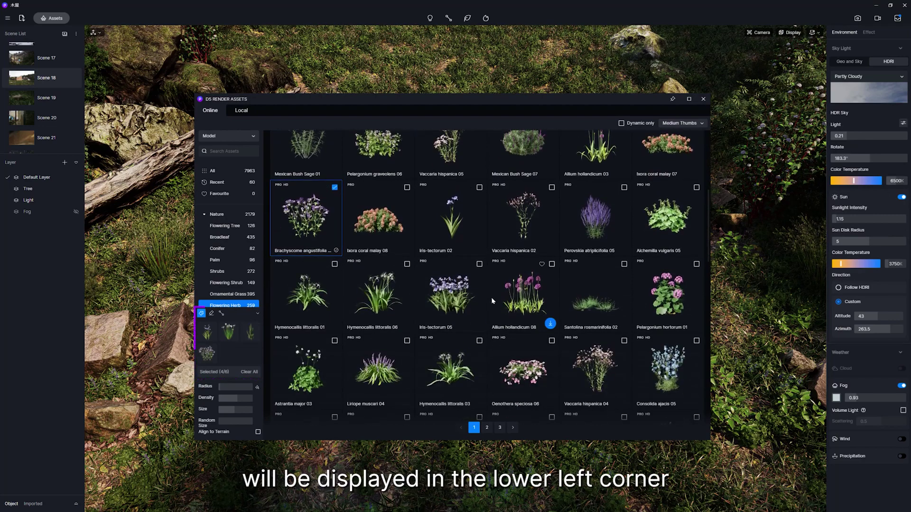
{"action": "left_click", "coordinate": [464, 304]}
{"action": "scroll", "coordinate": [463, 303], "scroll_direction": "down", "scroll_amount": 1}
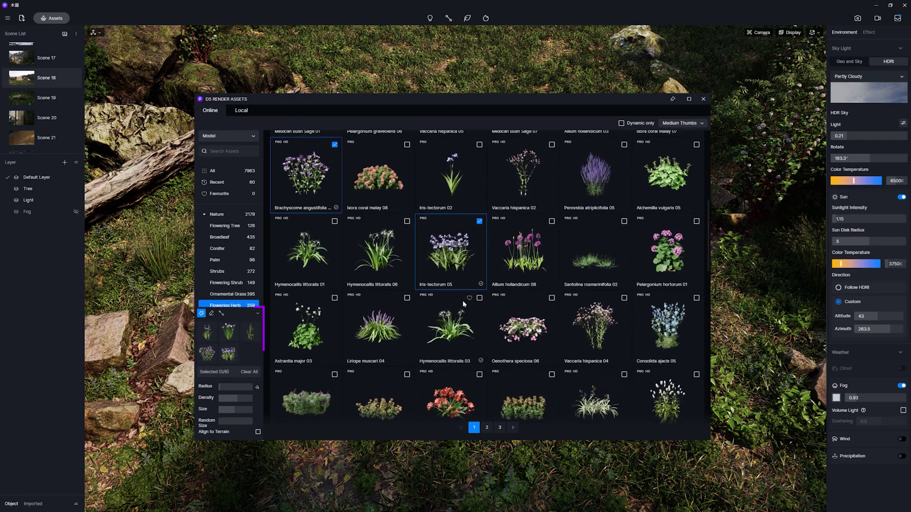
{"action": "left_click", "coordinate": [587, 263]}
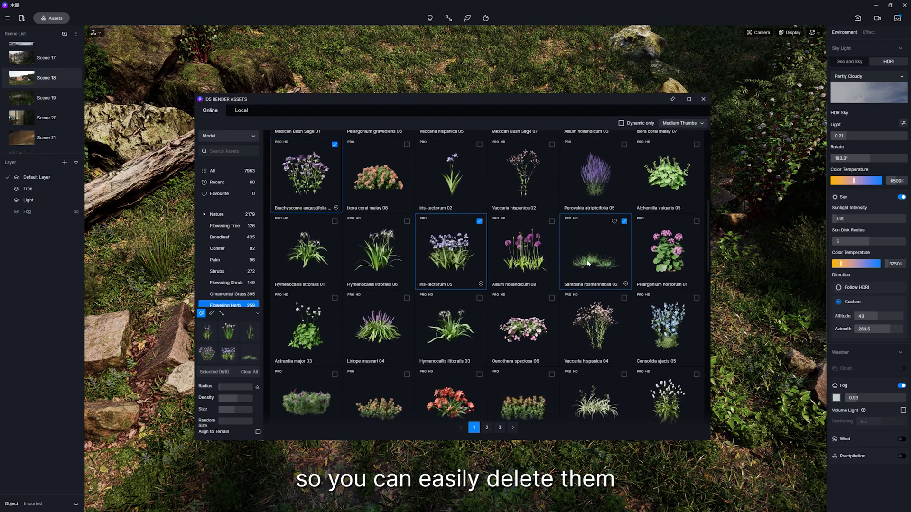
Step: Drop one plant from the brush selection and paint a purple flower patch across the terrain
{"action": "left_click", "coordinate": [256, 326]}
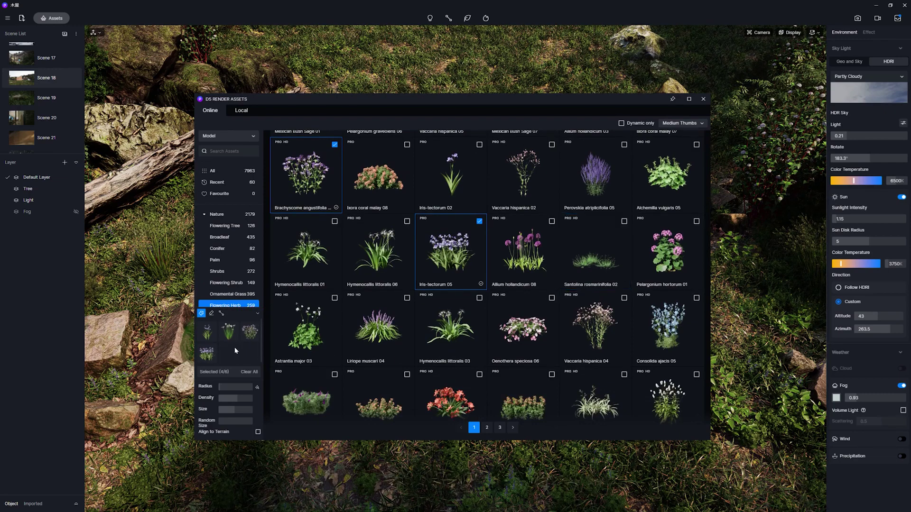
{"action": "left_click", "coordinate": [698, 102]}
{"action": "mouse_move", "coordinate": [380, 147]}
{"action": "left_mouse_down"}
{"action": "mouse_move", "coordinate": [557, 302]}
{"action": "mouse_move", "coordinate": [640, 316]}
{"action": "left_mouse_up"}
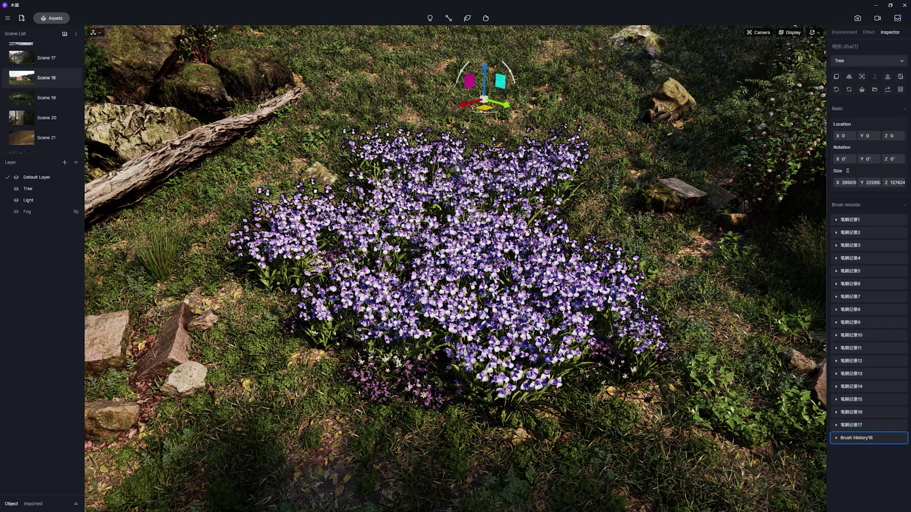
Step: Toggle Record 18's visibility, apply it to the eraser, and erase most of its flowers
{"action": "left_click", "coordinate": [902, 443]}
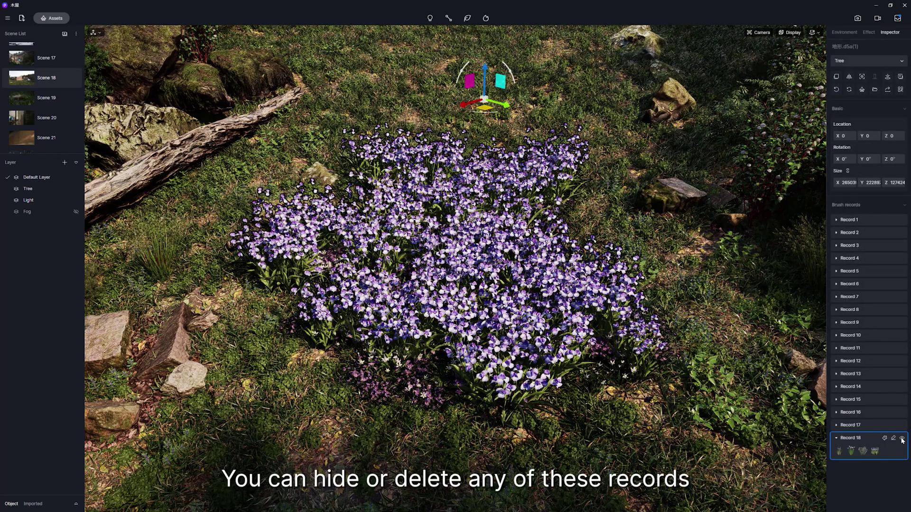
{"action": "left_click", "coordinate": [902, 438]}
{"action": "left_click", "coordinate": [902, 439]}
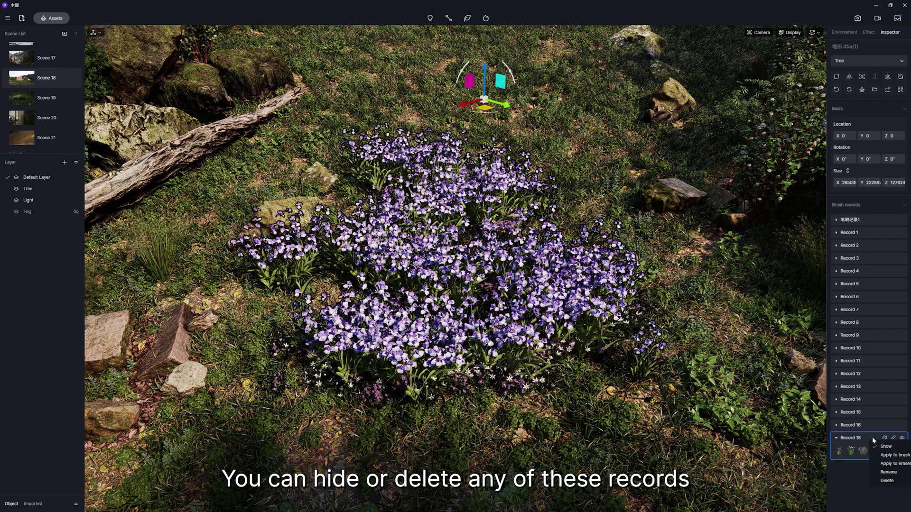
{"action": "left_click", "coordinate": [886, 481]}
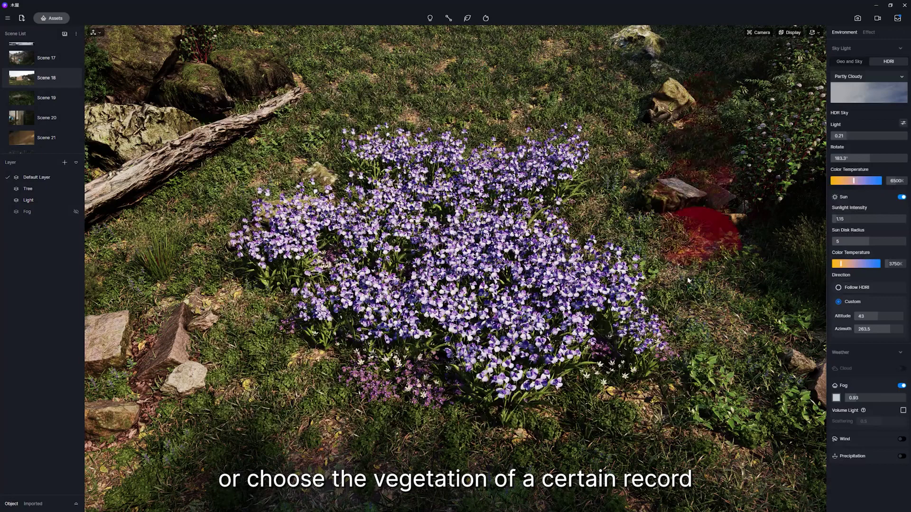
{"action": "mouse_move", "coordinate": [688, 281]}
{"action": "left_mouse_down"}
{"action": "mouse_move", "coordinate": [621, 326]}
{"action": "mouse_move", "coordinate": [386, 346]}
{"action": "mouse_move", "coordinate": [580, 284]}
{"action": "mouse_move", "coordinate": [428, 236]}
{"action": "mouse_move", "coordinate": [529, 209]}
{"action": "mouse_move", "coordinate": [488, 230]}
{"action": "mouse_move", "coordinate": [532, 267]}
{"action": "left_mouse_up"}
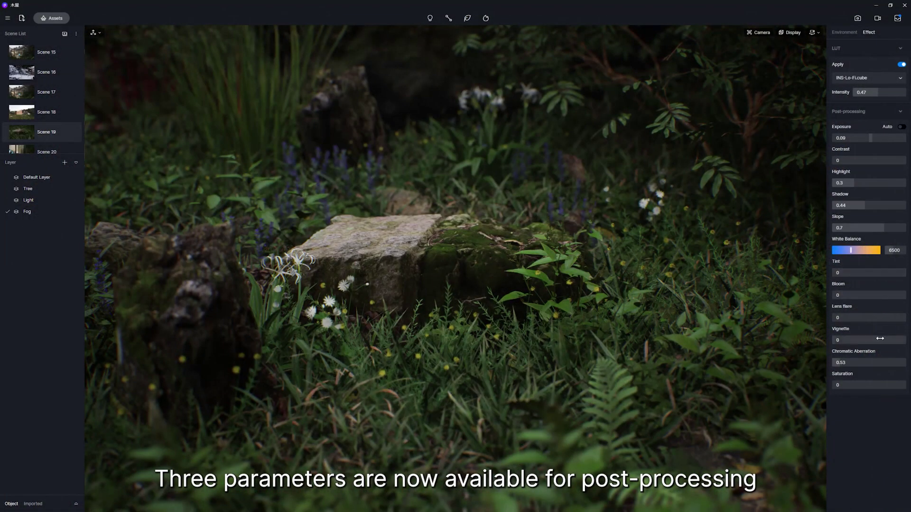
Step: Set post-processing Tint to 0, Vignette to 0.3 and Chromatic Aberration to 1.11
{"action": "left_click_drag", "start_coordinate": [877, 362], "coordinate": [861, 362]}
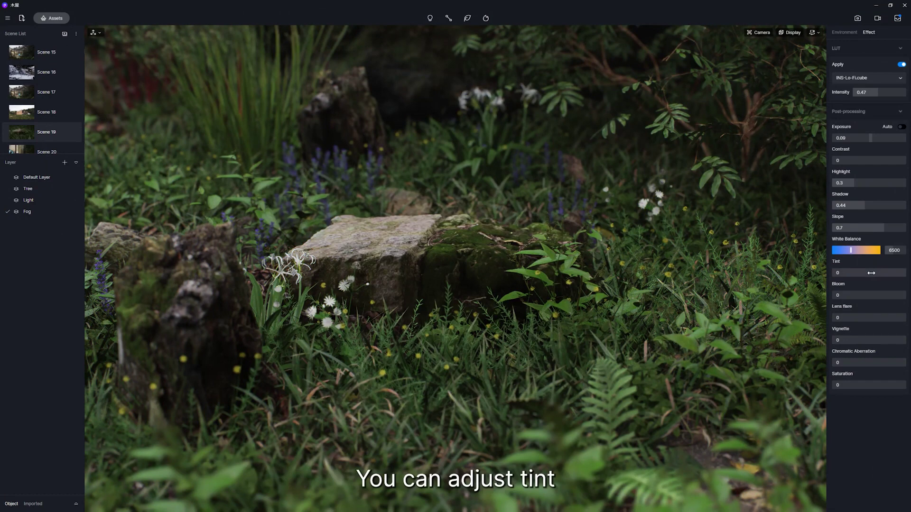
{"action": "left_click_drag", "start_coordinate": [865, 274], "coordinate": [849, 274]}
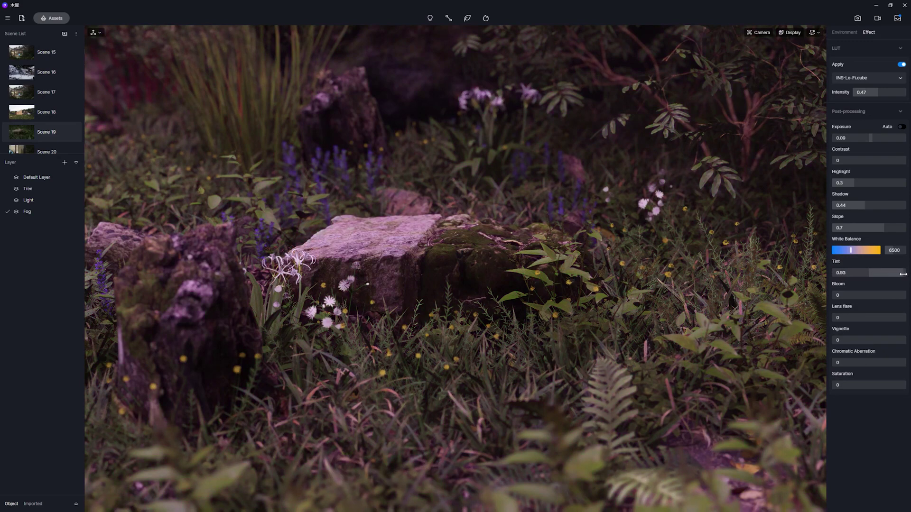
{"action": "left_click_drag", "start_coordinate": [895, 273], "coordinate": [890, 274]}
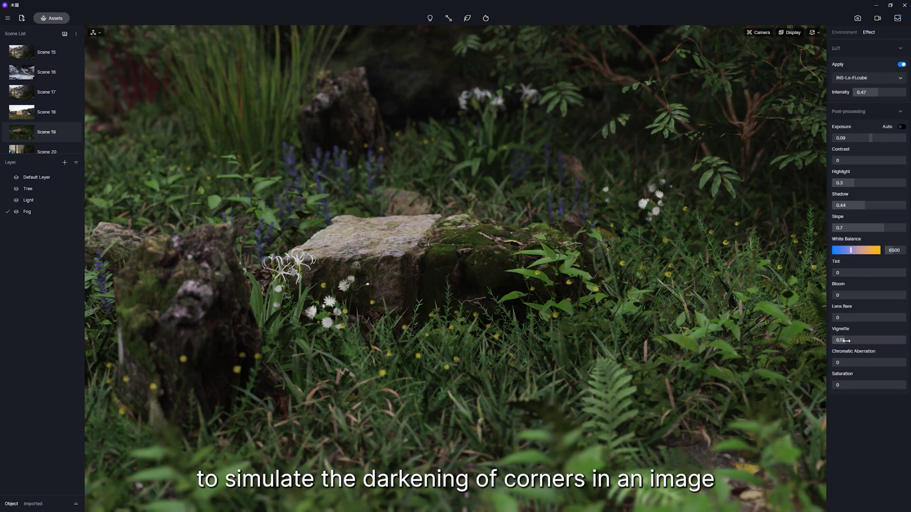
{"action": "left_click_drag", "start_coordinate": [847, 341], "coordinate": [904, 339]}
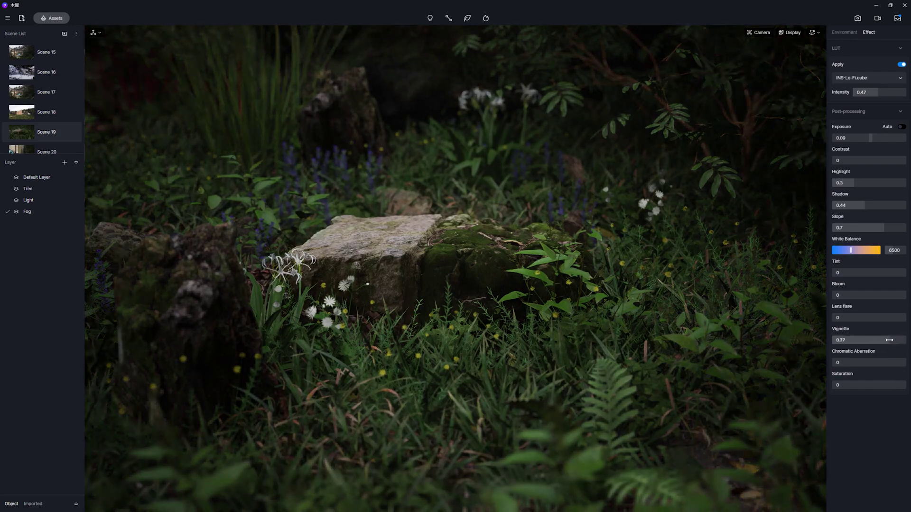
{"action": "left_click_drag", "start_coordinate": [889, 340], "coordinate": [861, 341]}
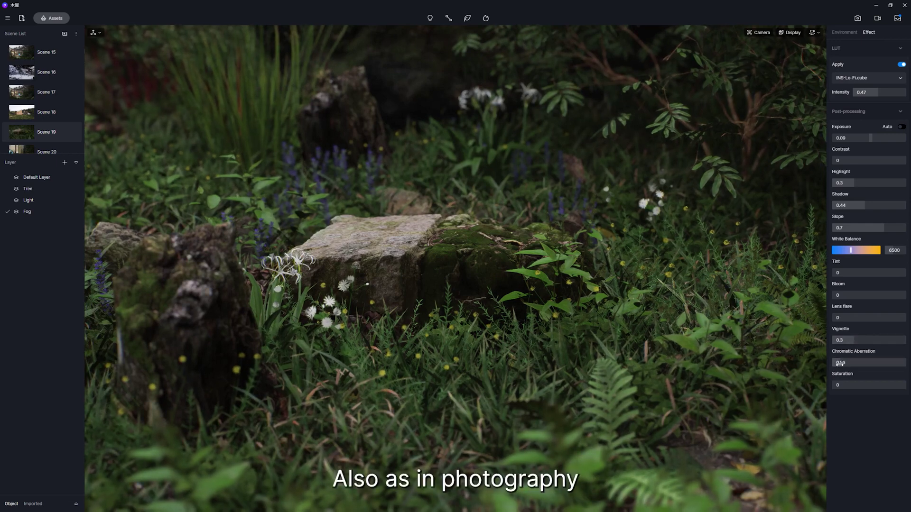
{"action": "mouse_move", "coordinate": [834, 364]}
{"action": "left_mouse_down"}
{"action": "mouse_move", "coordinate": [898, 365]}
{"action": "mouse_move", "coordinate": [865, 362]}
{"action": "left_mouse_up"}
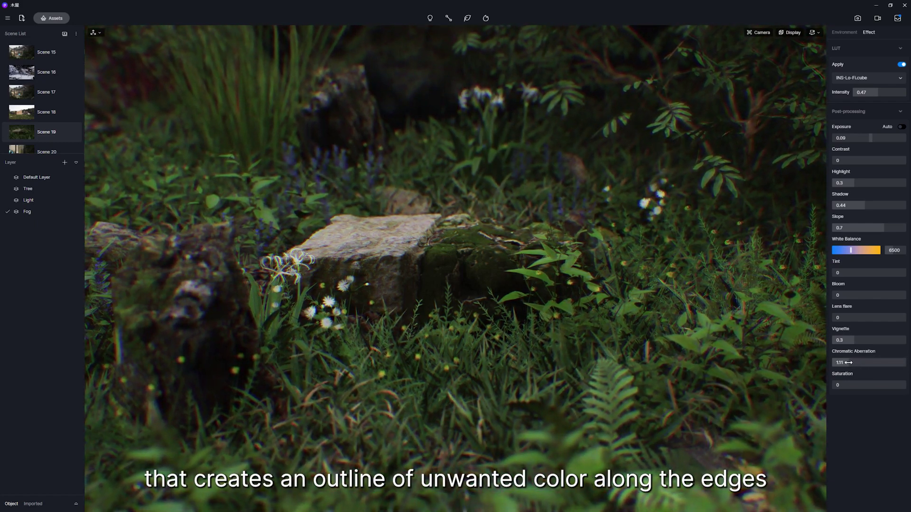